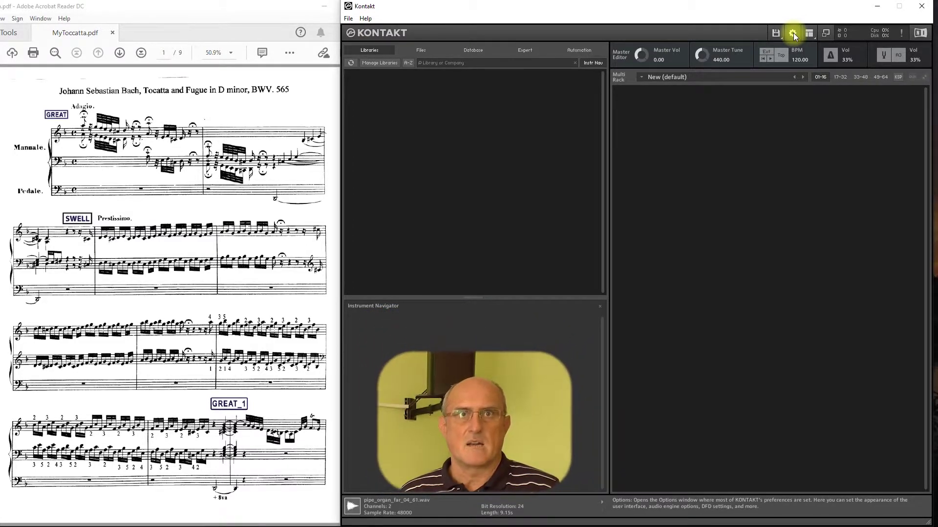
In Options > MIDI, assign the Focusrite USB MIDI input to Port A
click(793, 33)
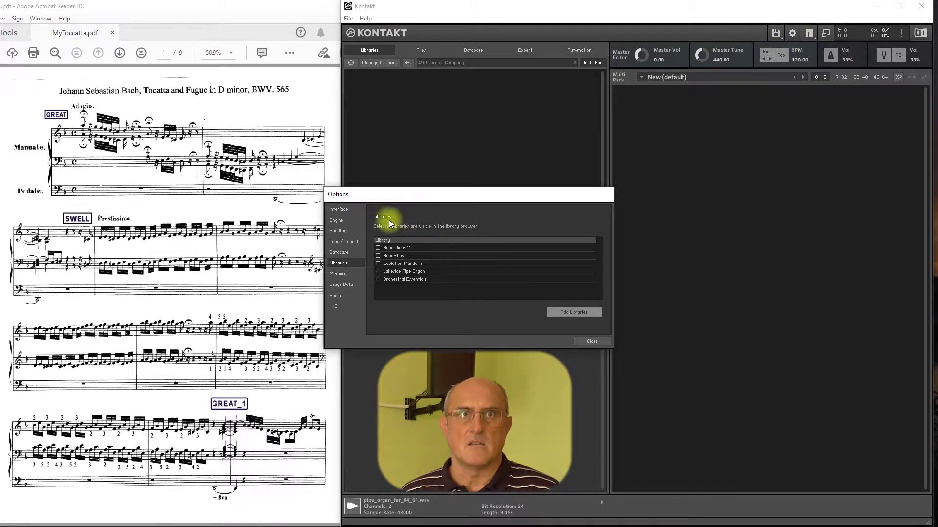
click(334, 306)
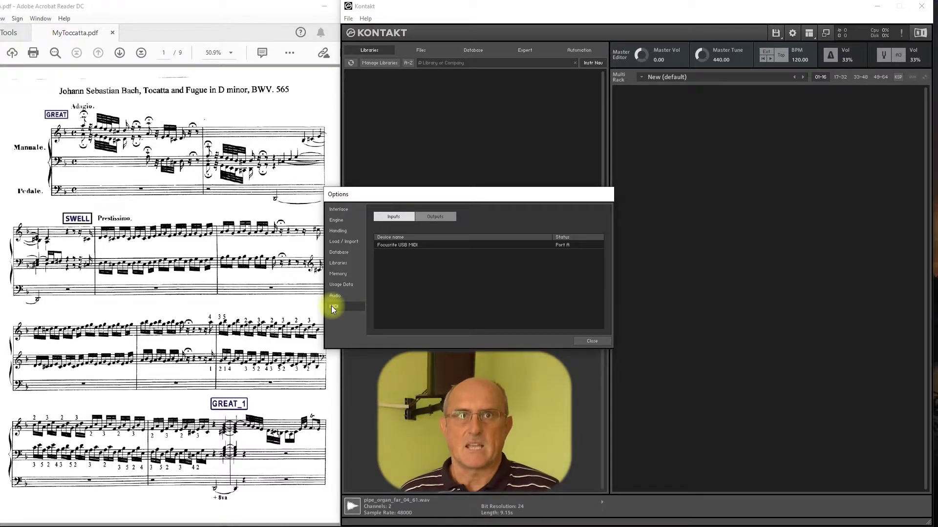
click(398, 245)
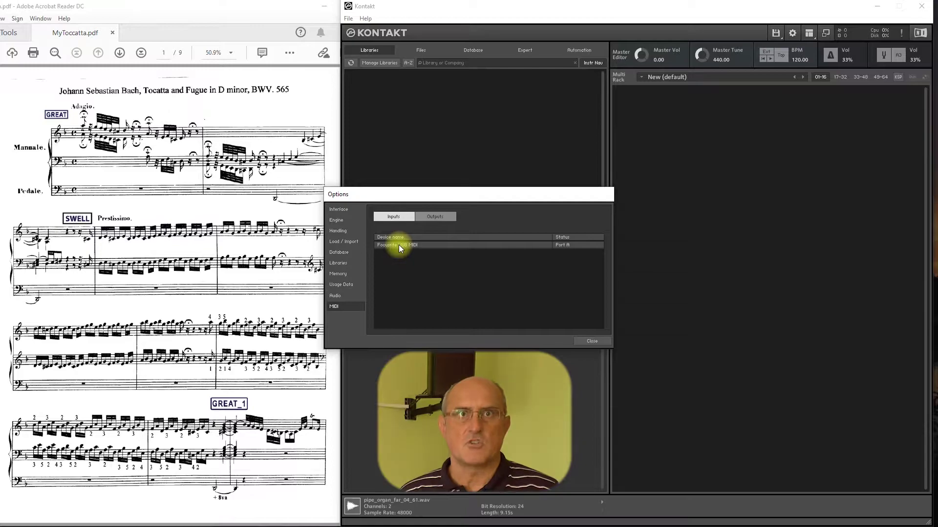
click(560, 245)
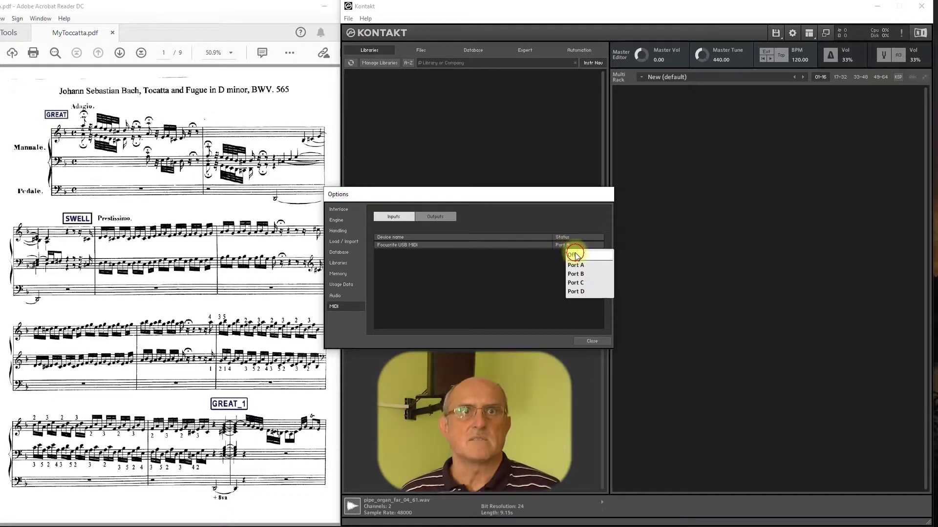
click(571, 253)
click(564, 246)
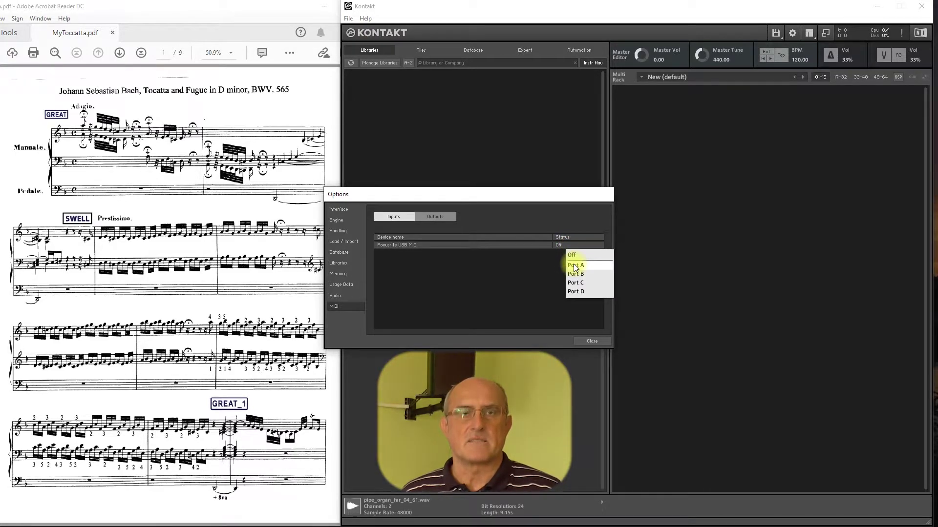
click(574, 265)
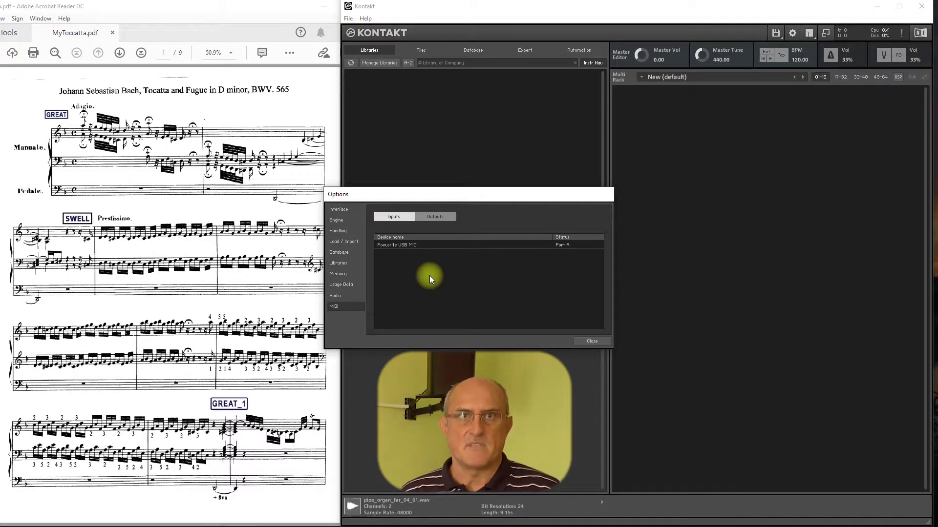
On the Audio page, keep the ASIO driver and the Focusrite USB ASIO device
click(334, 296)
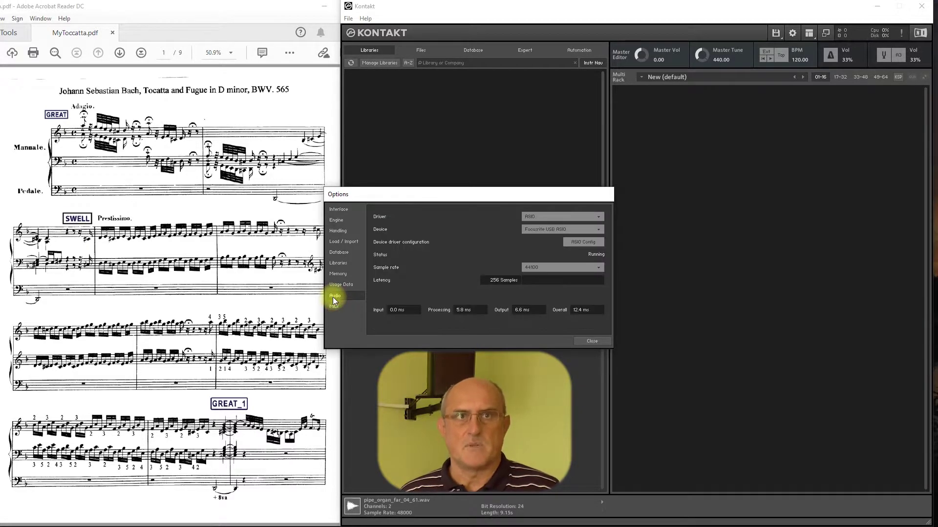
click(558, 215)
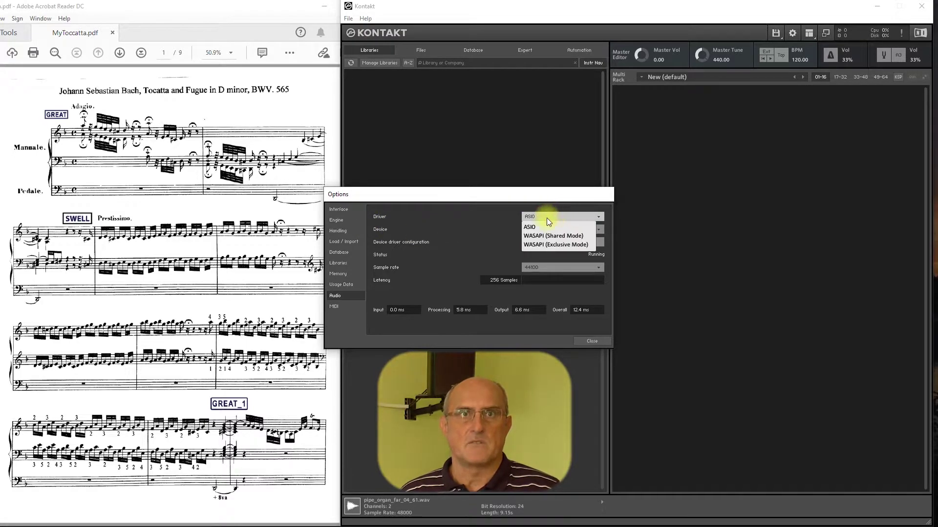
click(535, 224)
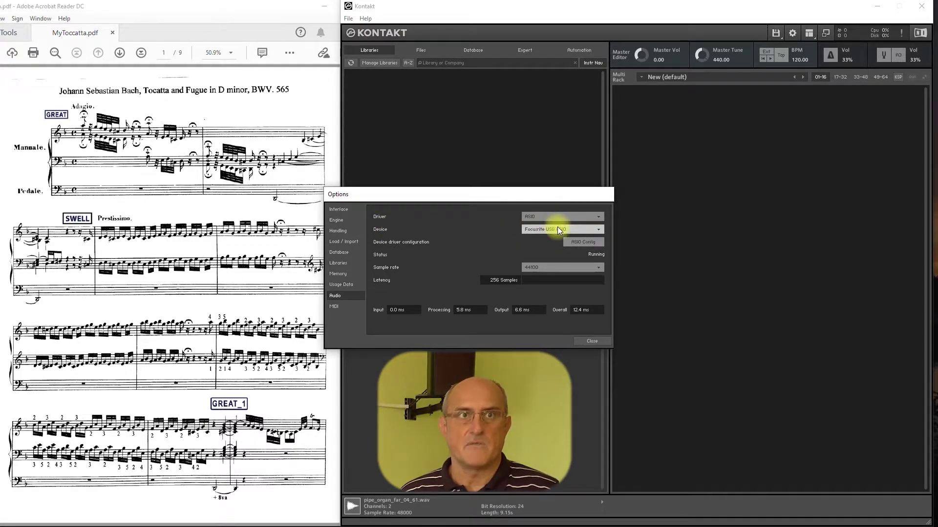
click(557, 226)
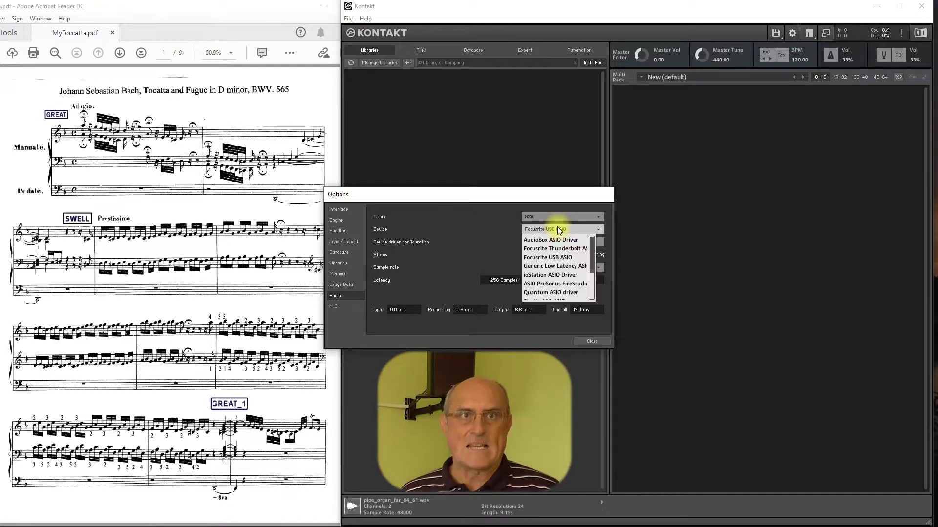
click(549, 257)
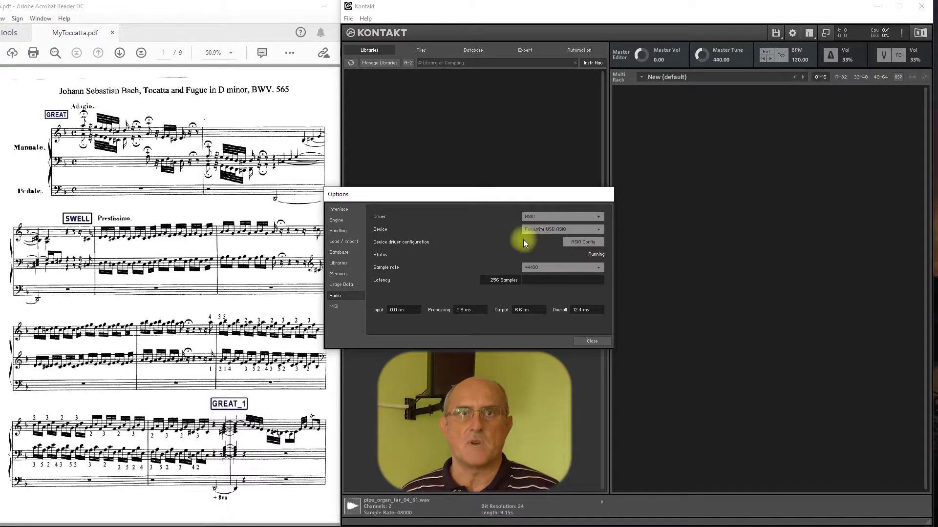
In Scarlett 4i4 Device Settings, keep 44100 sample rate and set Buffer Size to 512
click(582, 244)
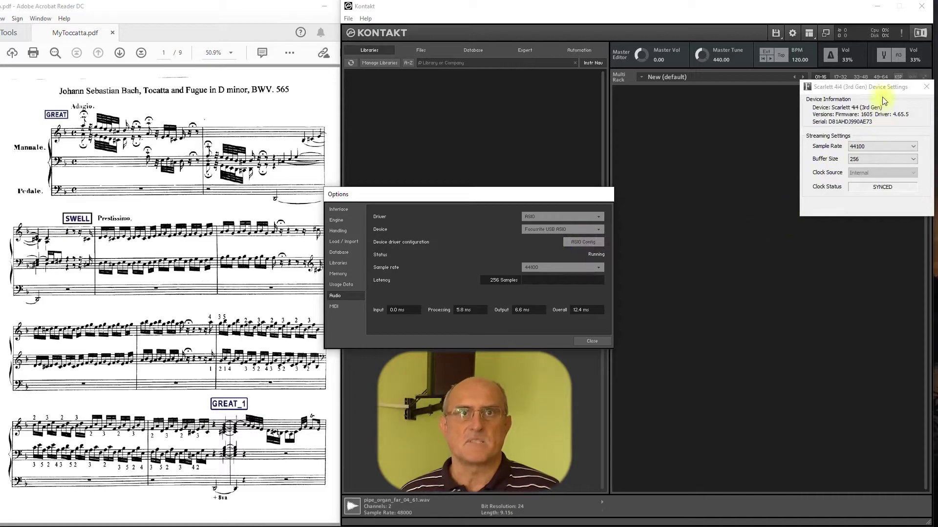
drag(885, 88, 795, 183)
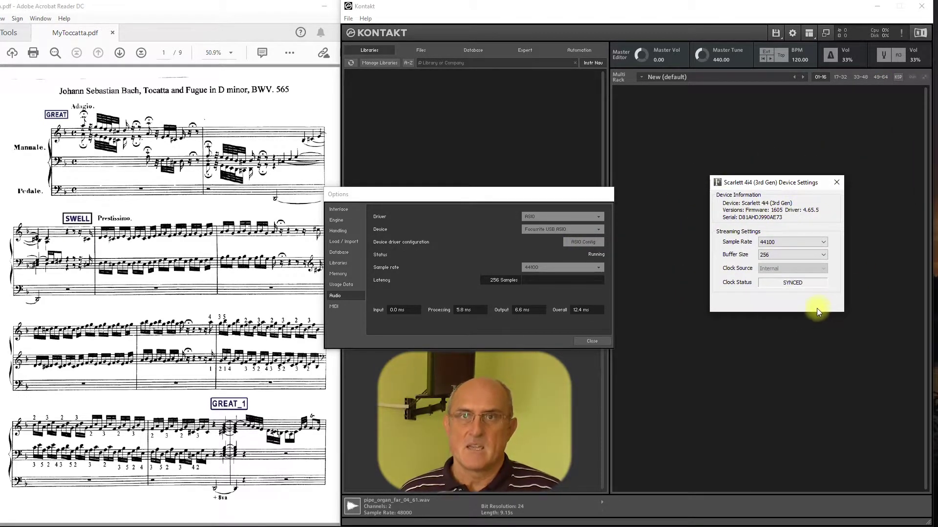
click(772, 241)
click(772, 242)
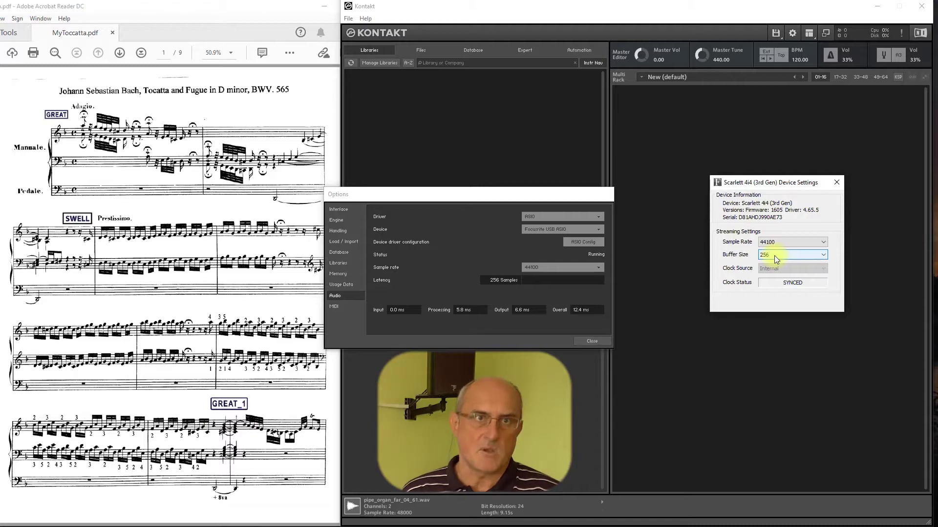
click(774, 255)
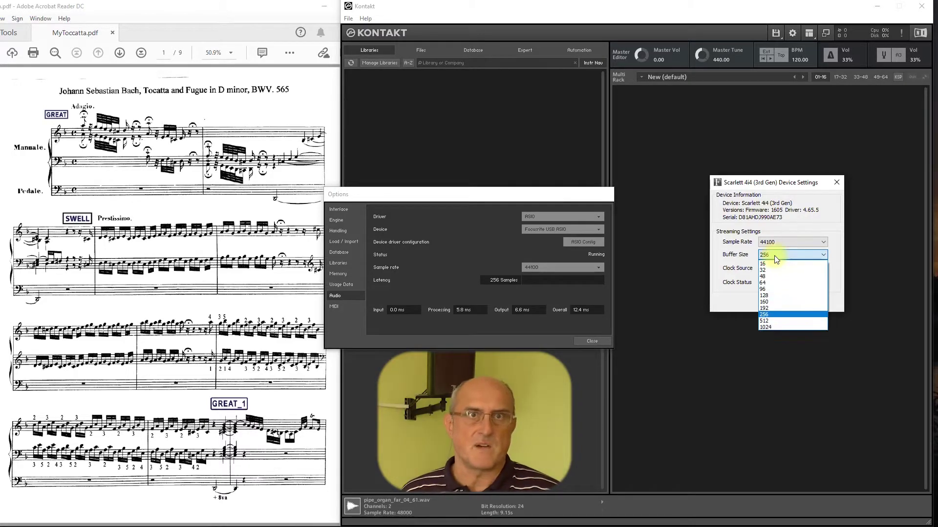
click(763, 322)
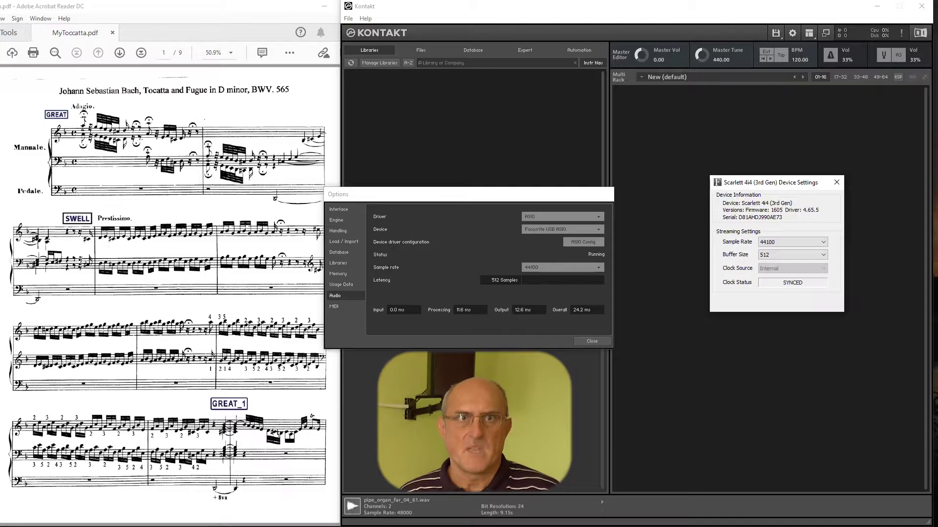
click(837, 182)
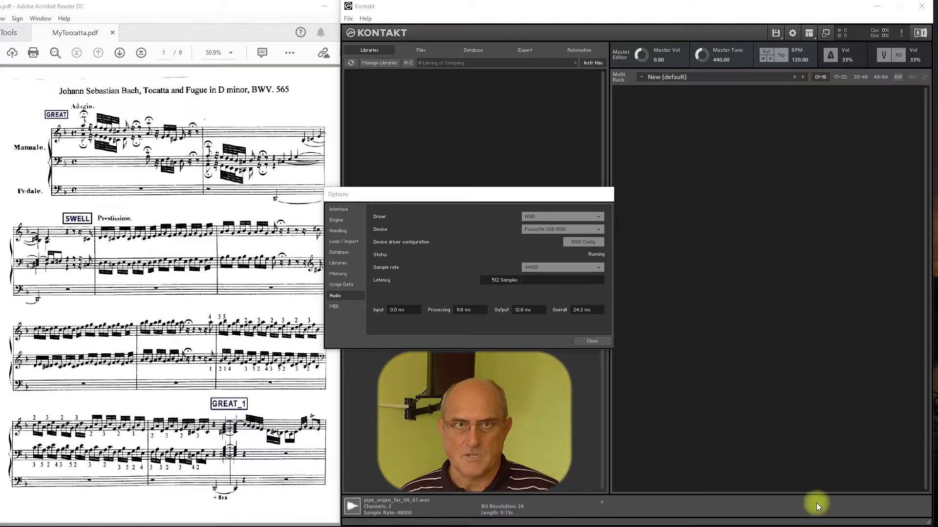
Close Options and browse the Files tree to E: > Lakeside Pipe Organ > Instruments
click(592, 341)
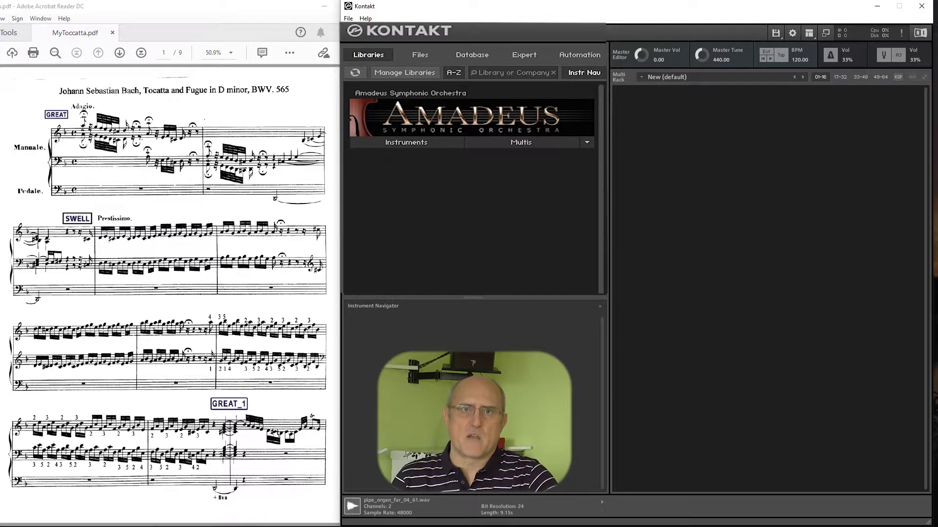
click(419, 54)
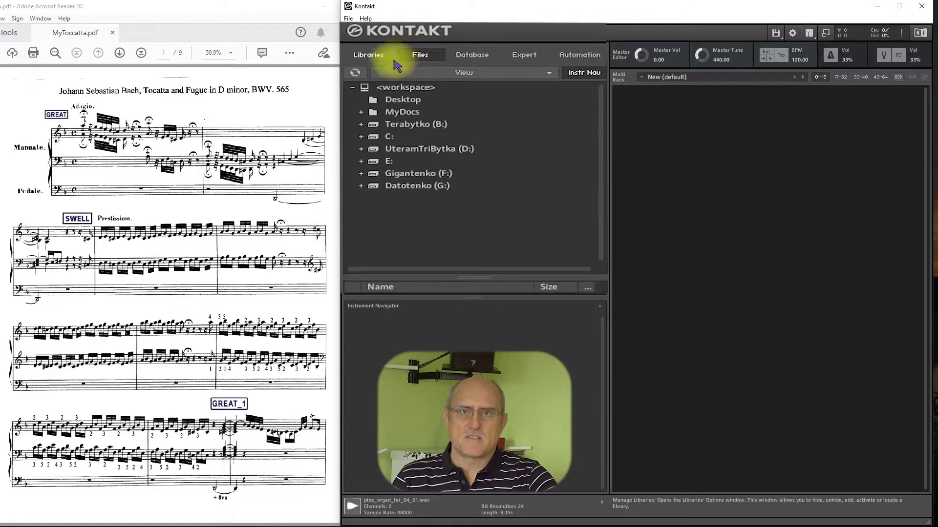
click(360, 161)
click(386, 185)
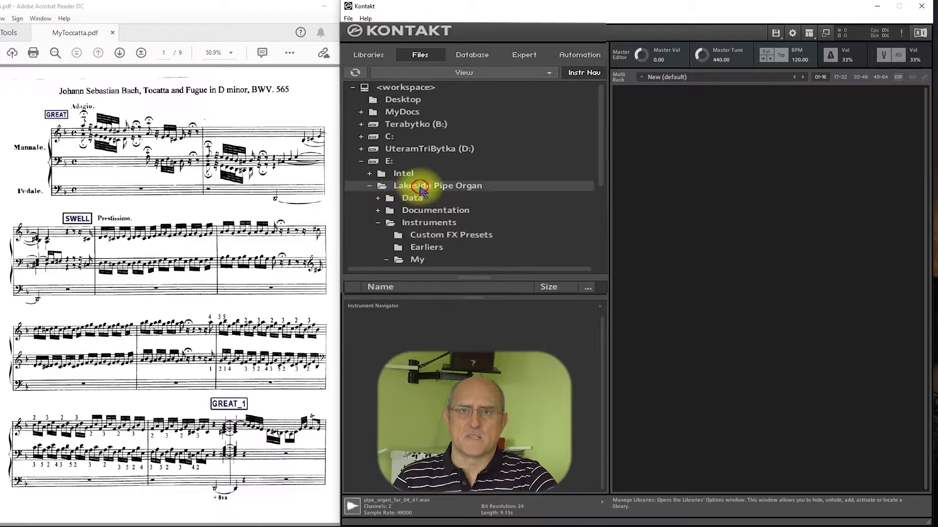
click(418, 223)
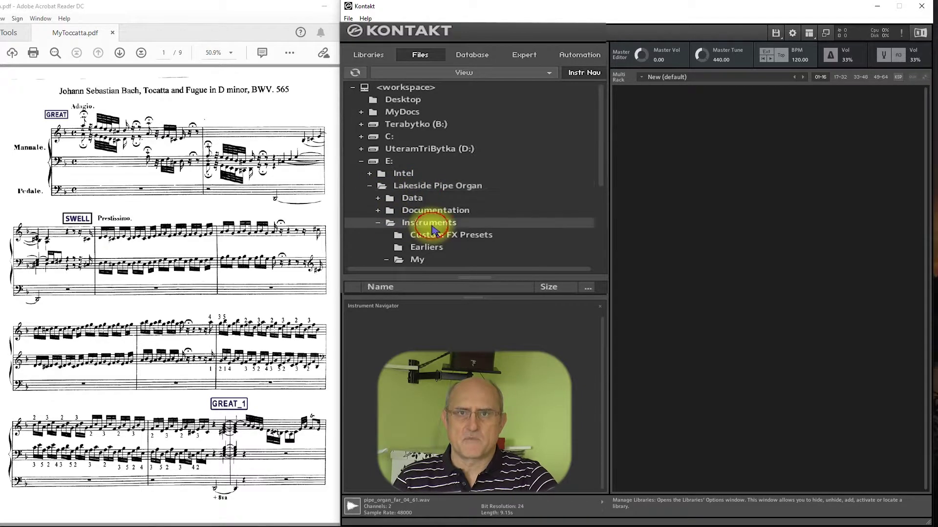
Load Lakeside Pipe Organ - FX - Catherdal Massive.nki and set its MIDI channel to Port A, channel 1
click(436, 237)
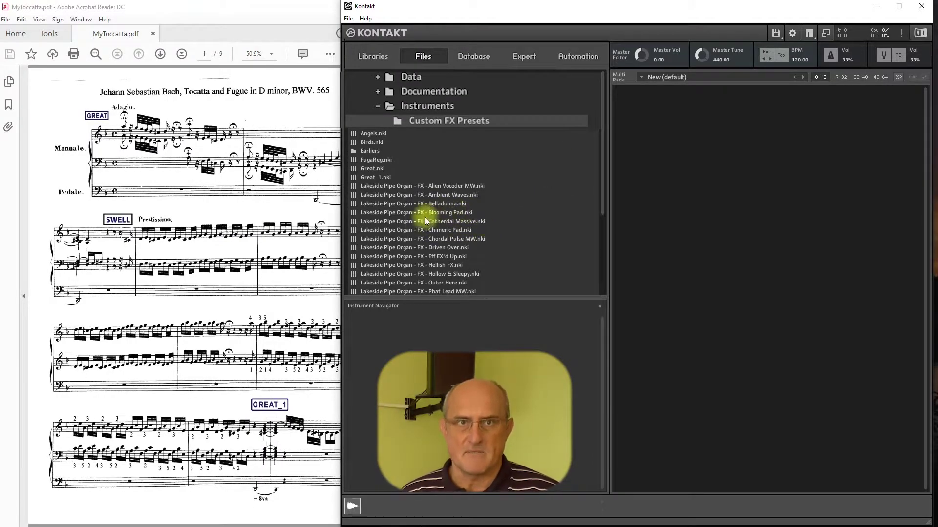
click(444, 221)
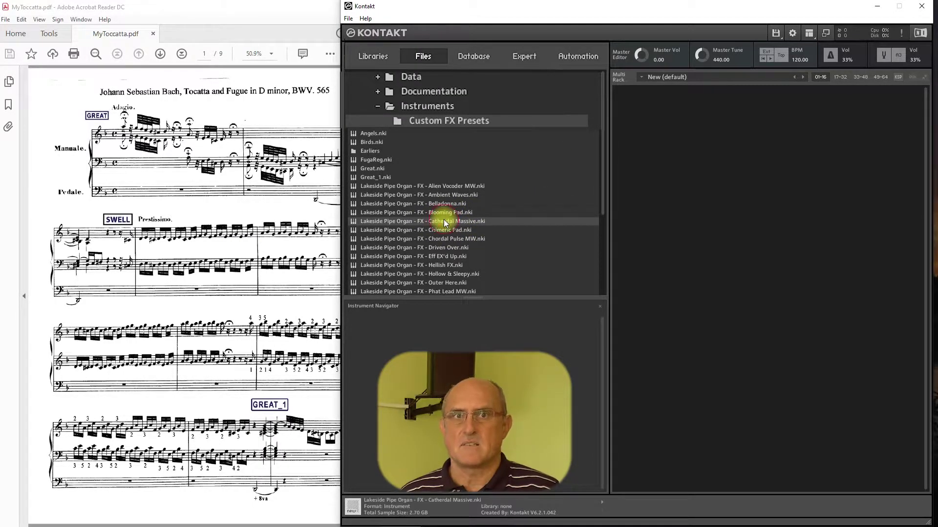
double_click(445, 222)
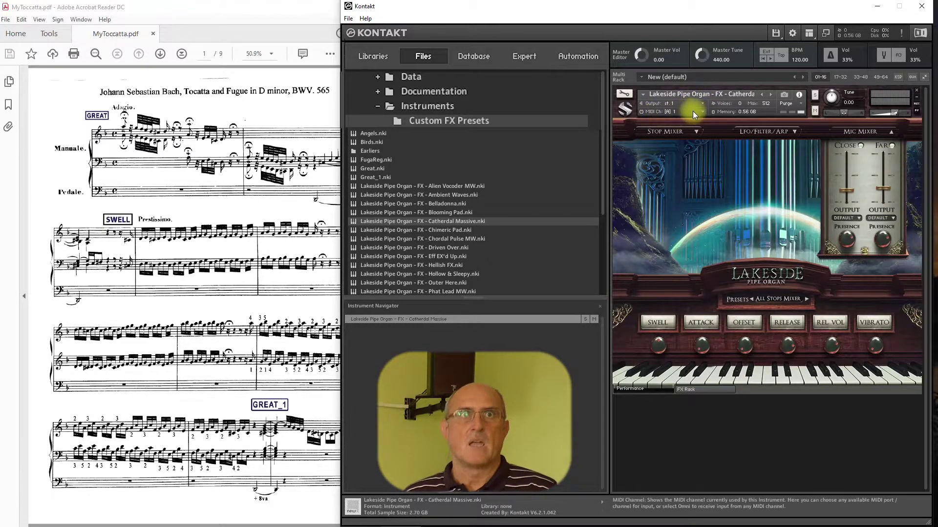
click(703, 111)
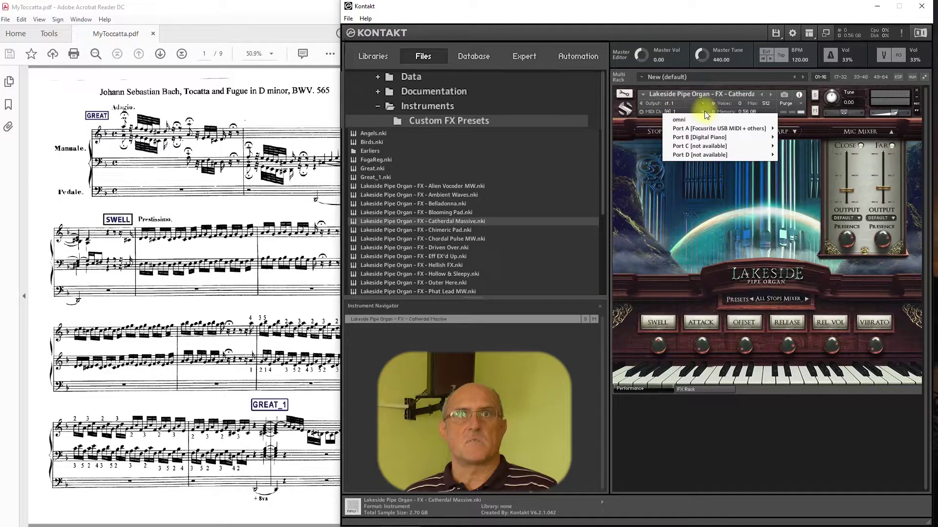
click(792, 130)
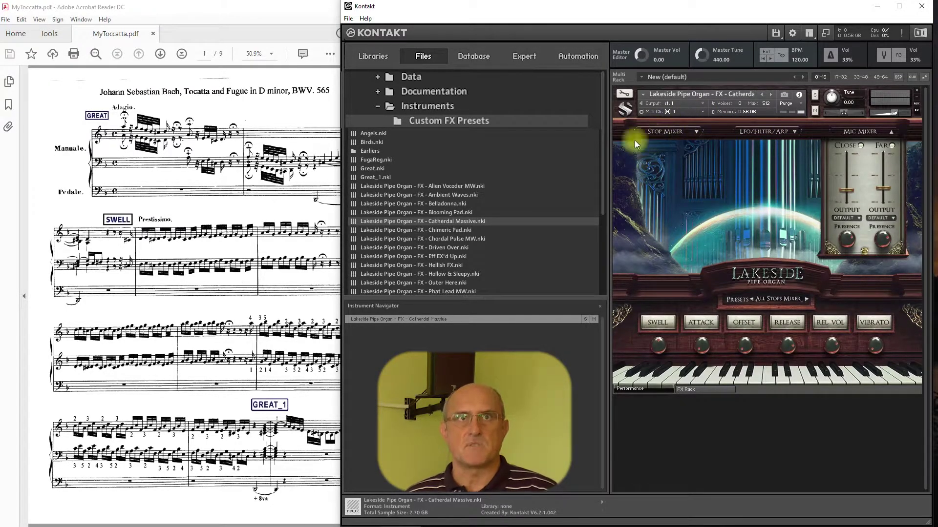
click(781, 299)
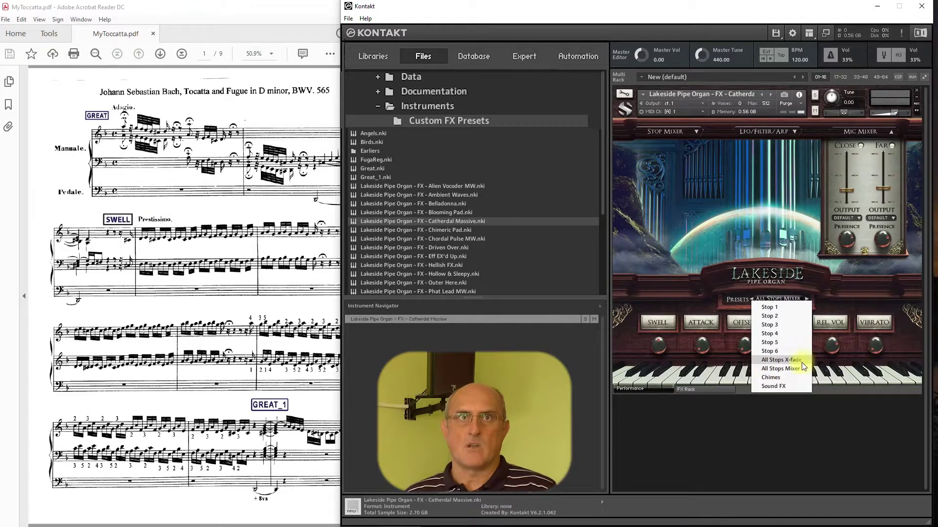
click(827, 283)
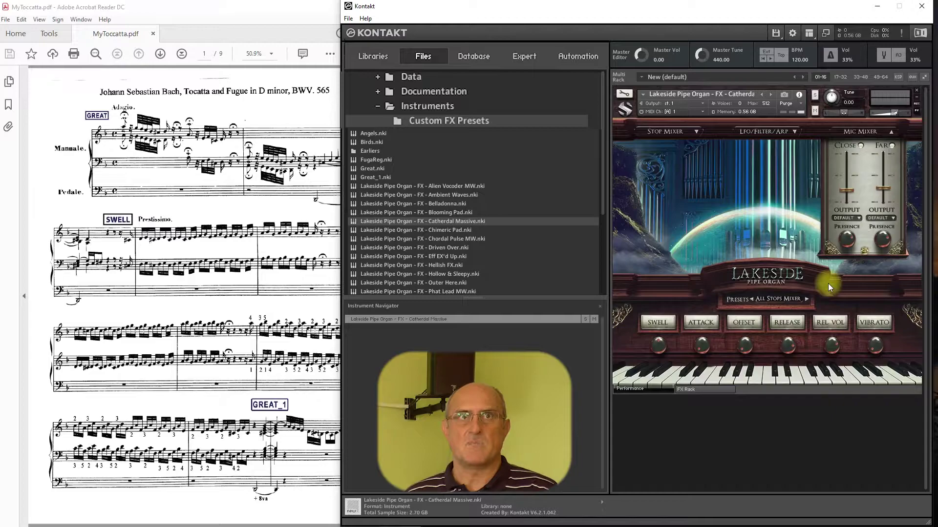
click(794, 300)
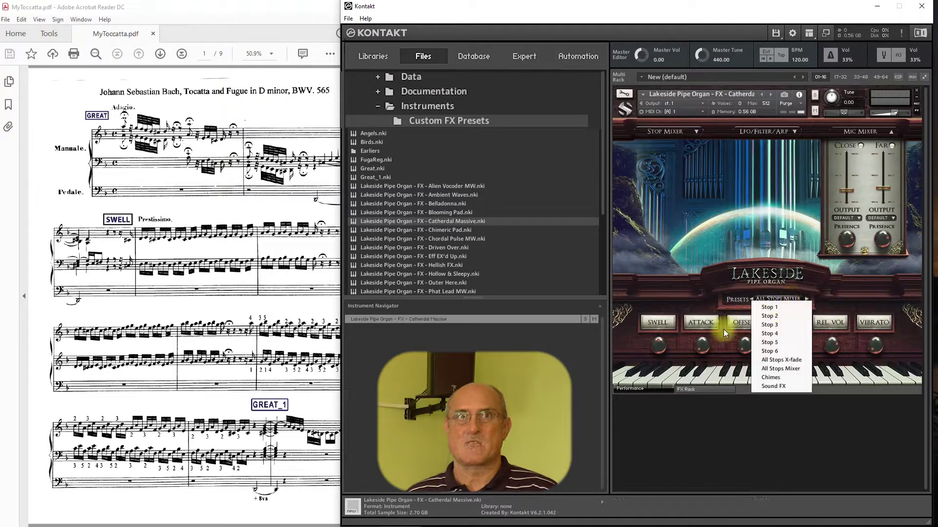
click(755, 273)
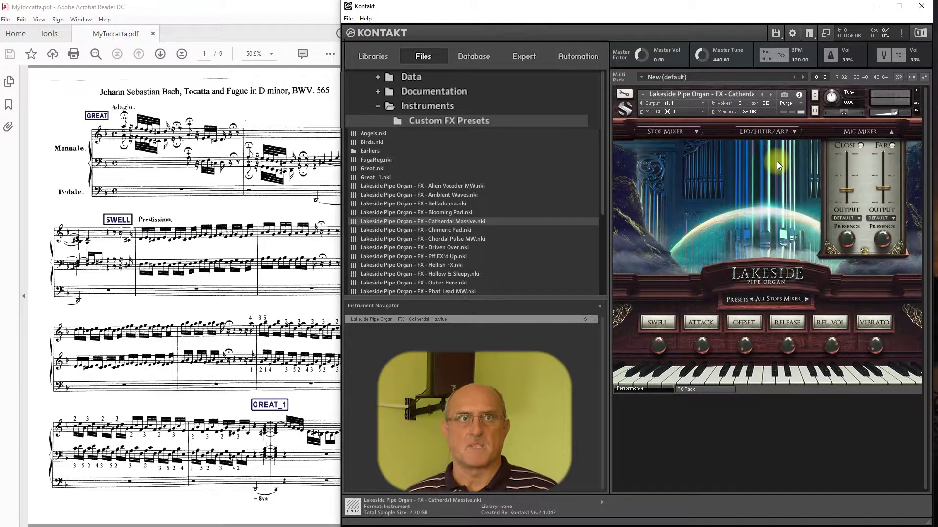
click(619, 96)
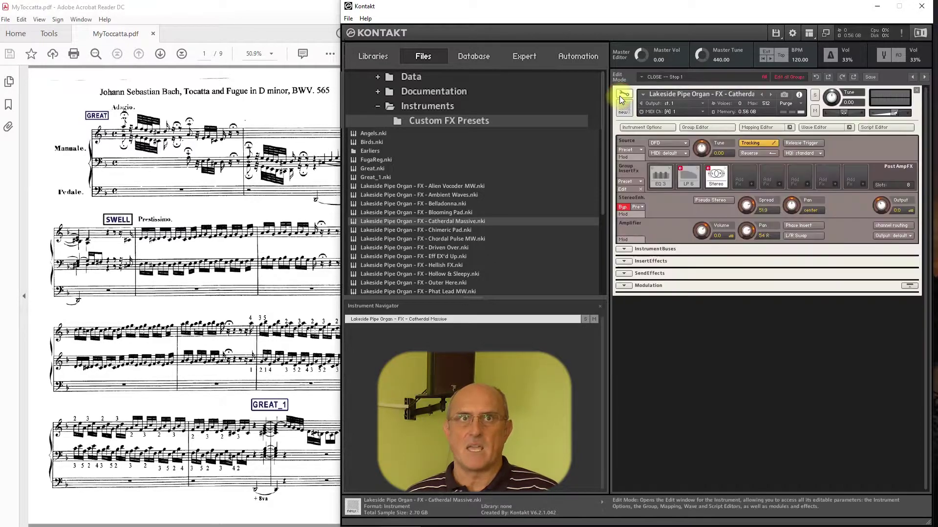
click(752, 128)
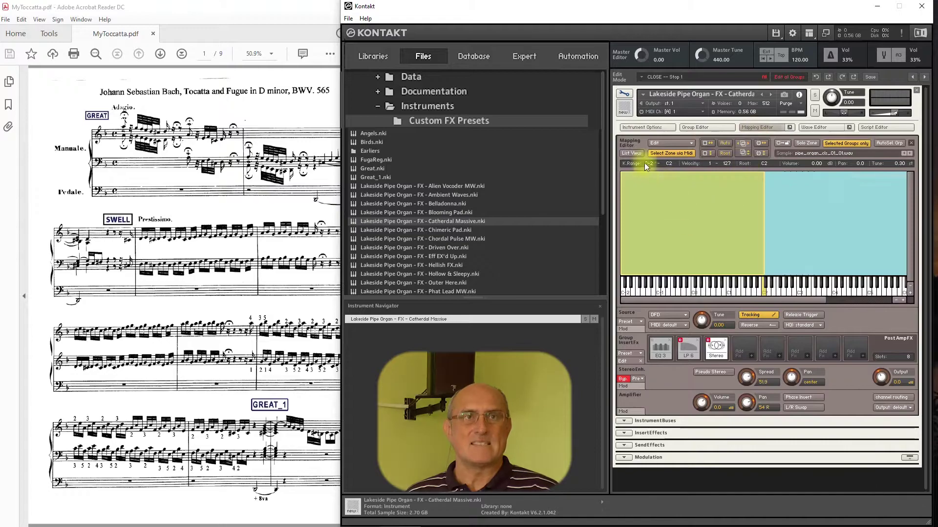
click(631, 153)
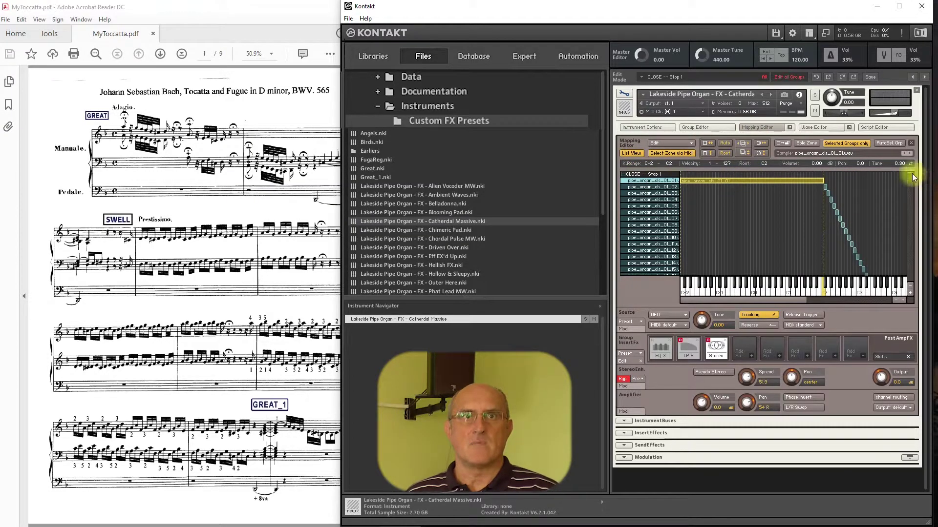
drag(914, 177, 916, 299)
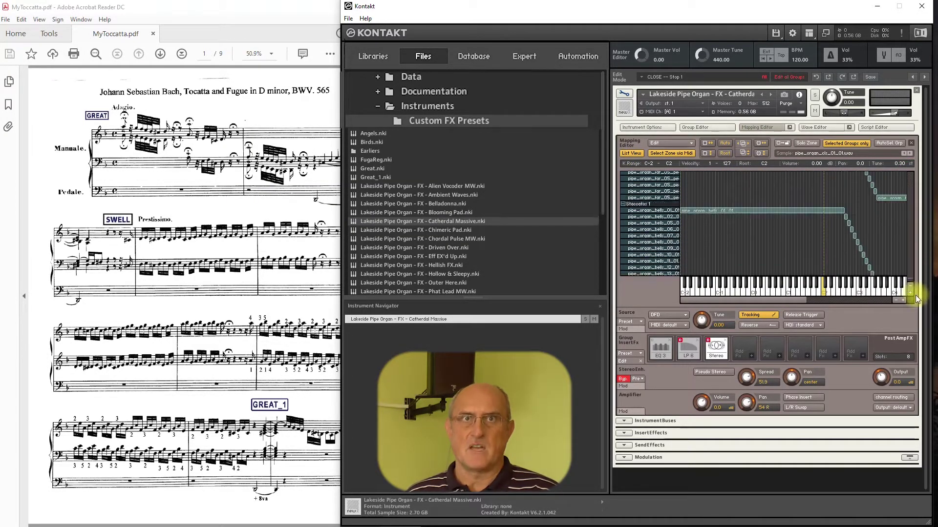
click(625, 95)
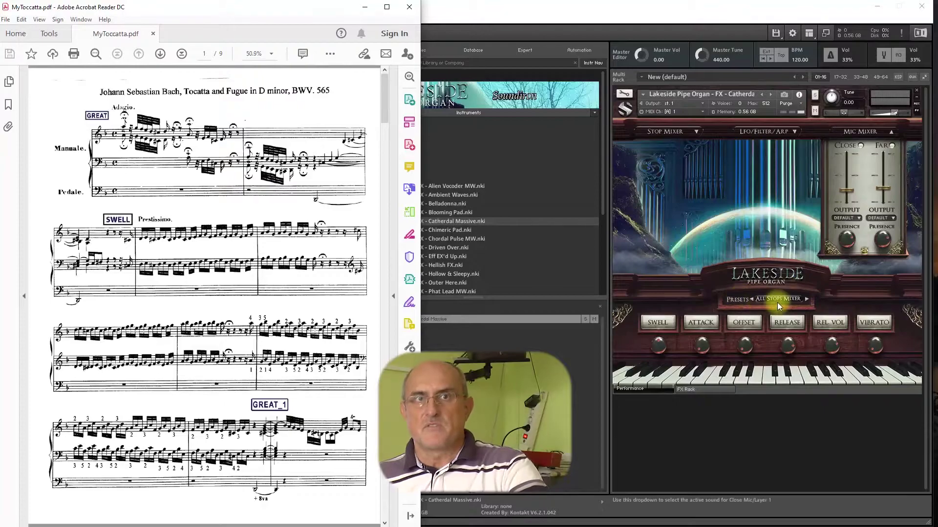
Keep the All Stops Mixer preset and raise the STOP 2 fader to STOP 1's level
click(782, 300)
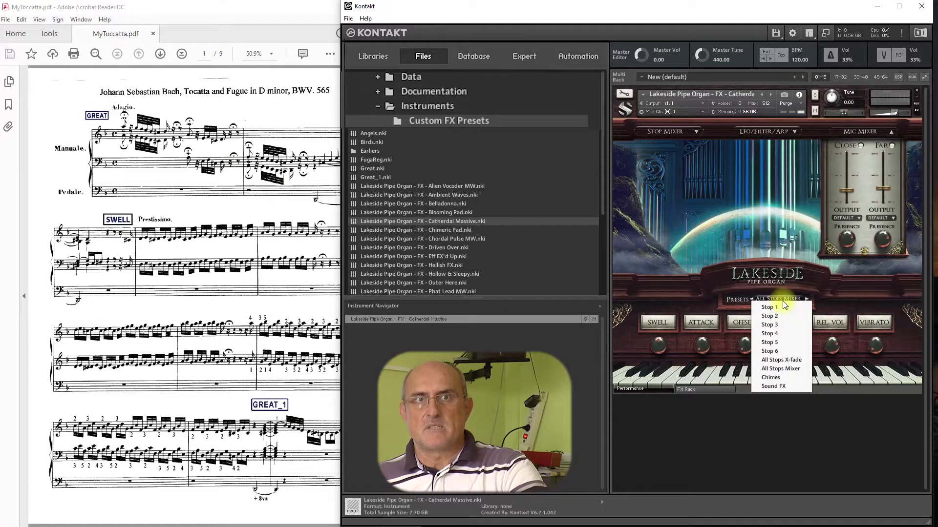
click(788, 368)
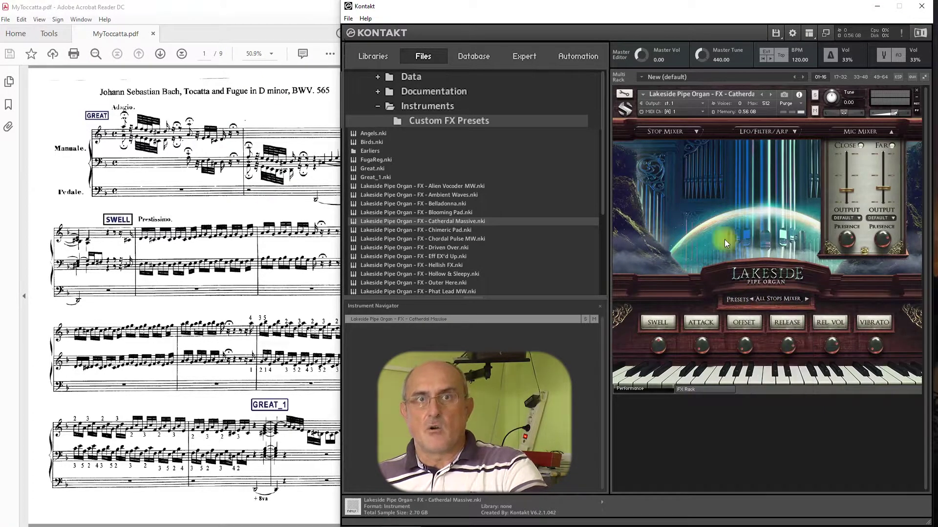
click(672, 130)
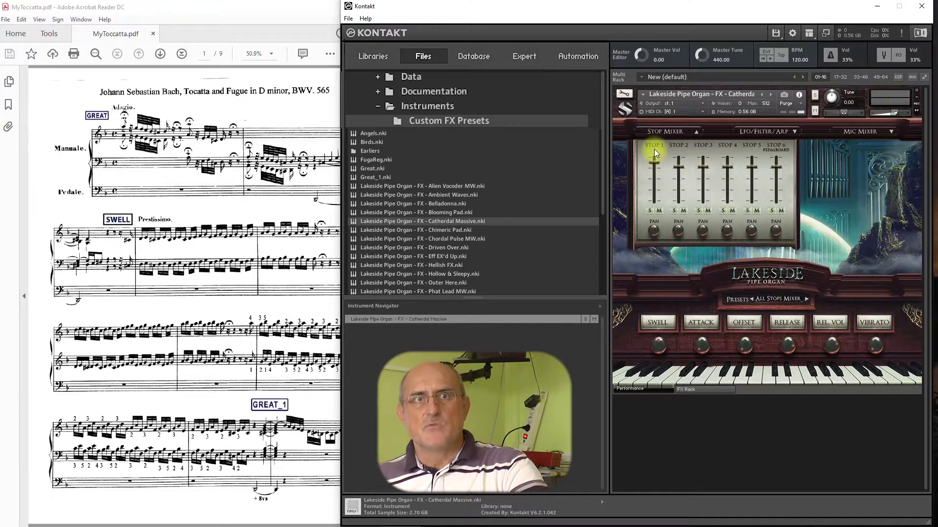
drag(679, 167, 776, 172)
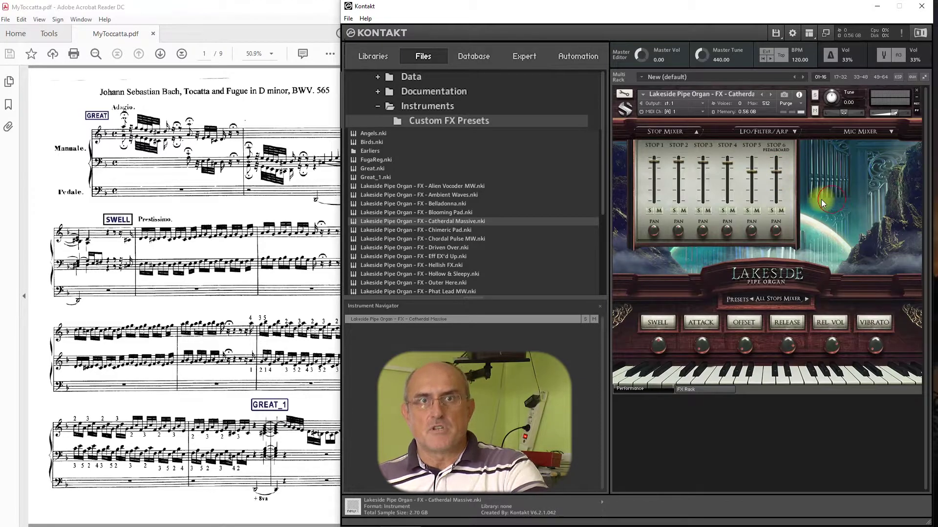
click(693, 130)
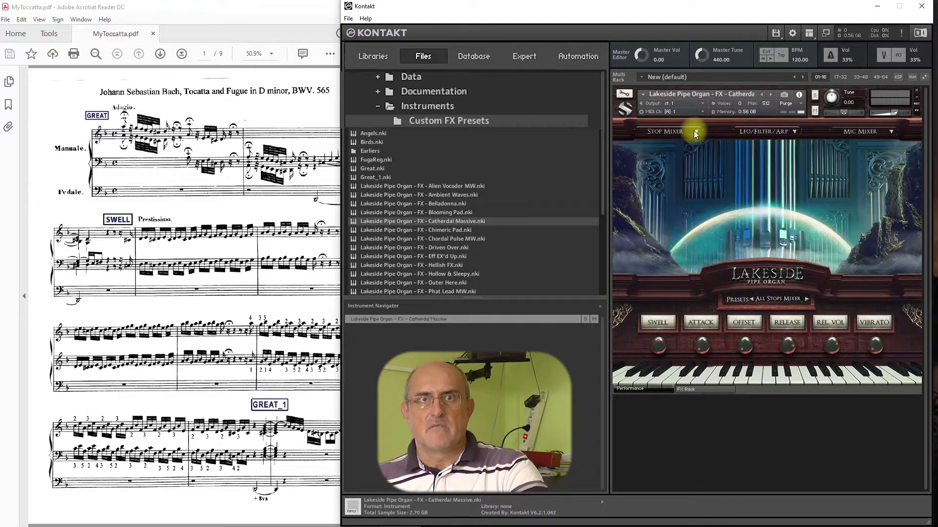
Close the Mic Mixer and set the FX Rack reverb impulse to Far D
click(752, 191)
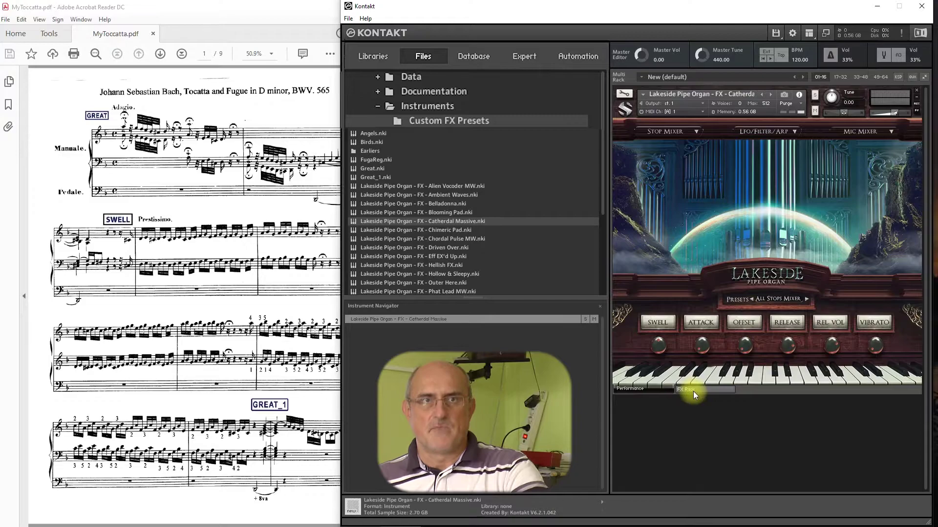
click(699, 390)
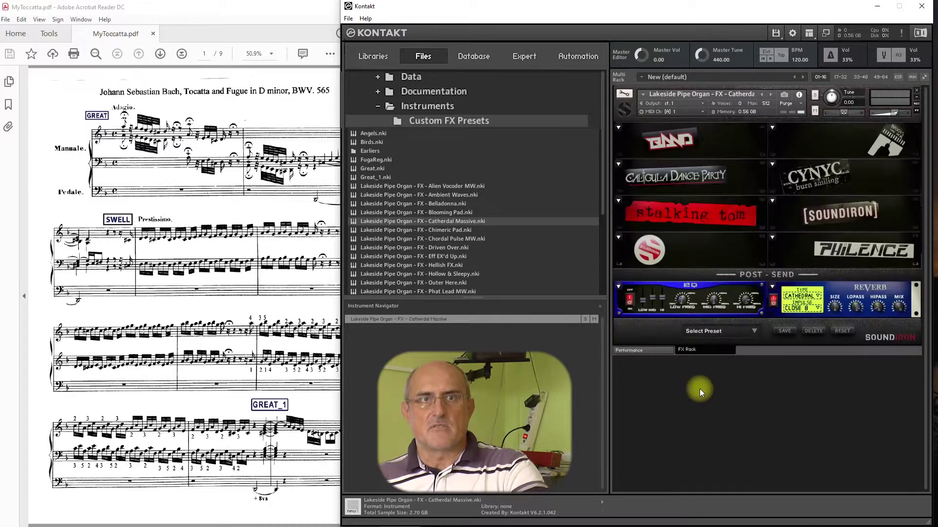
click(799, 304)
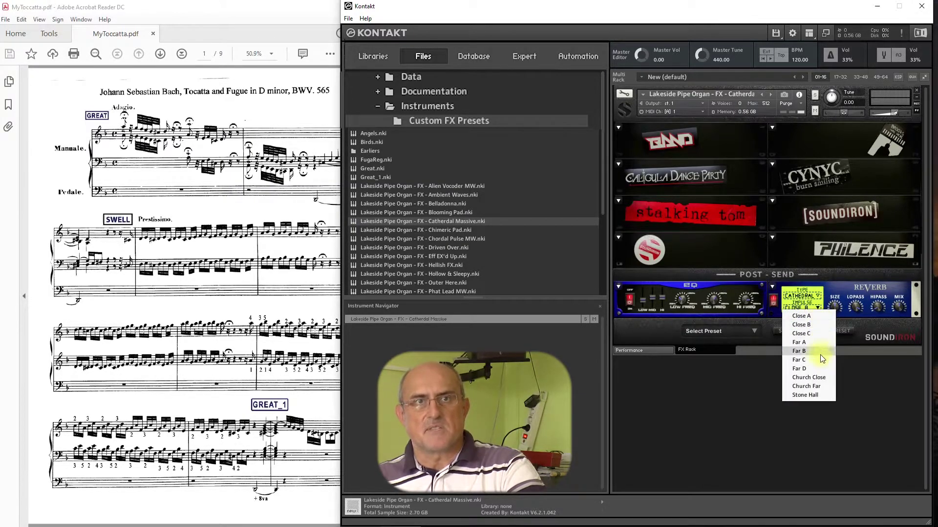
click(822, 369)
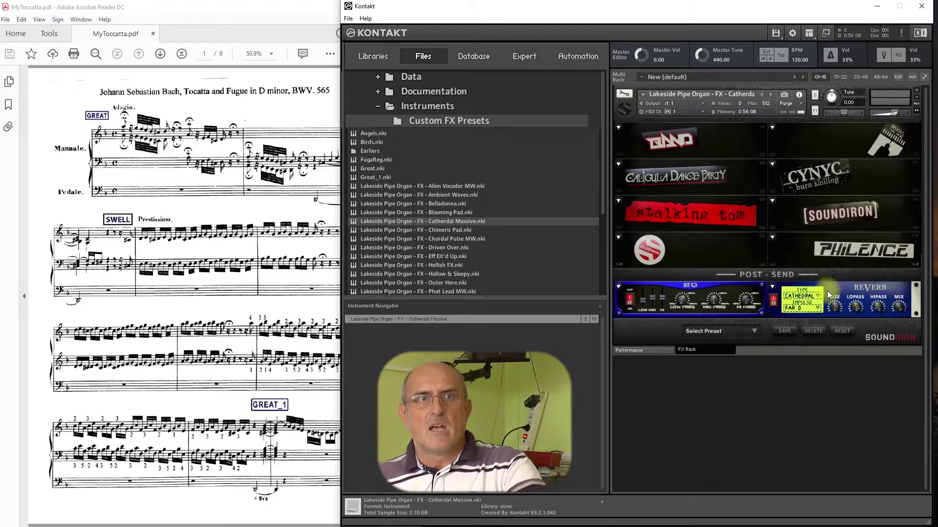
In Edit Mode, hide the Mapping Editor and open the Conv. insert effect's settings
click(623, 94)
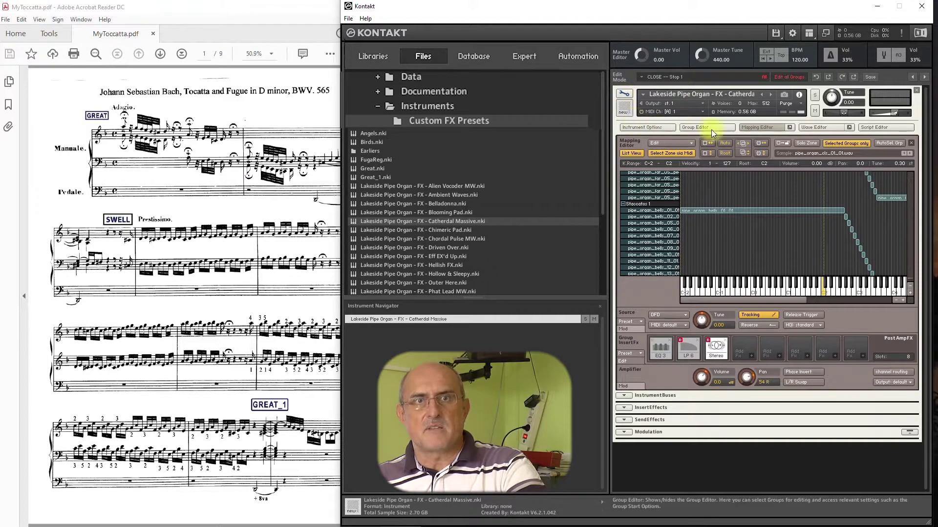
click(754, 127)
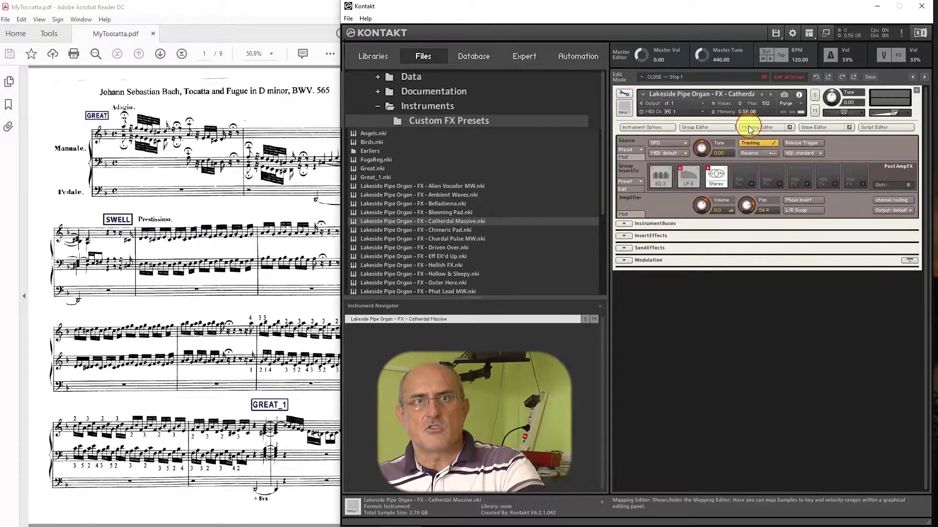
click(623, 236)
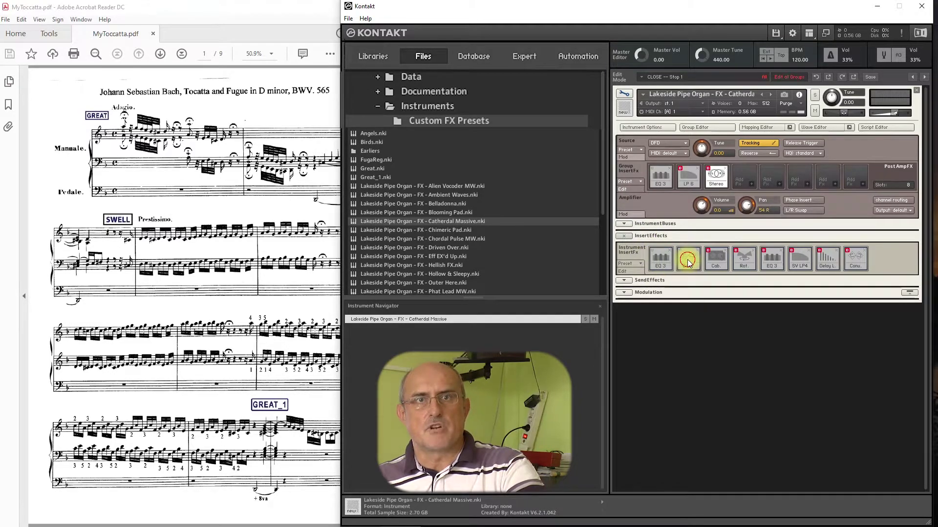
click(687, 259)
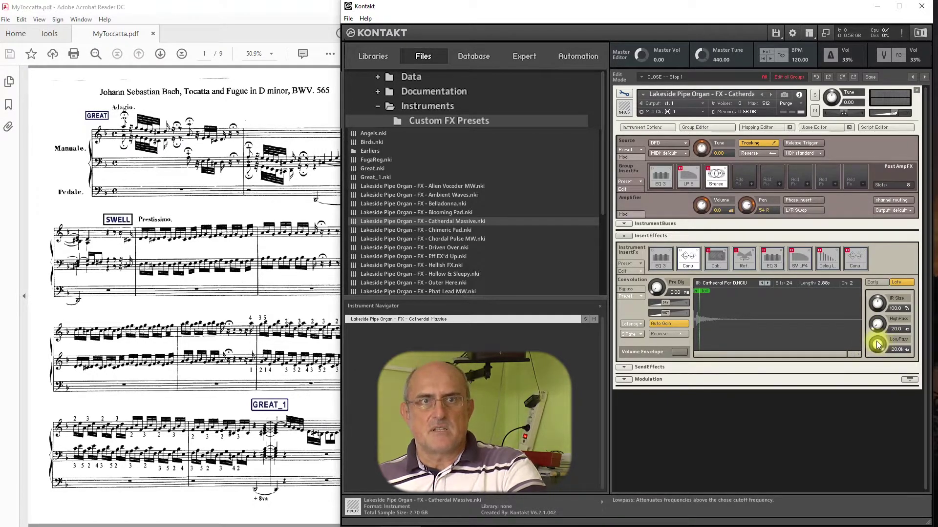
Set the convolution LowPass to 340 Hz and HighPass to 1.8 kHz
drag(878, 344, 896, 351)
text(340)
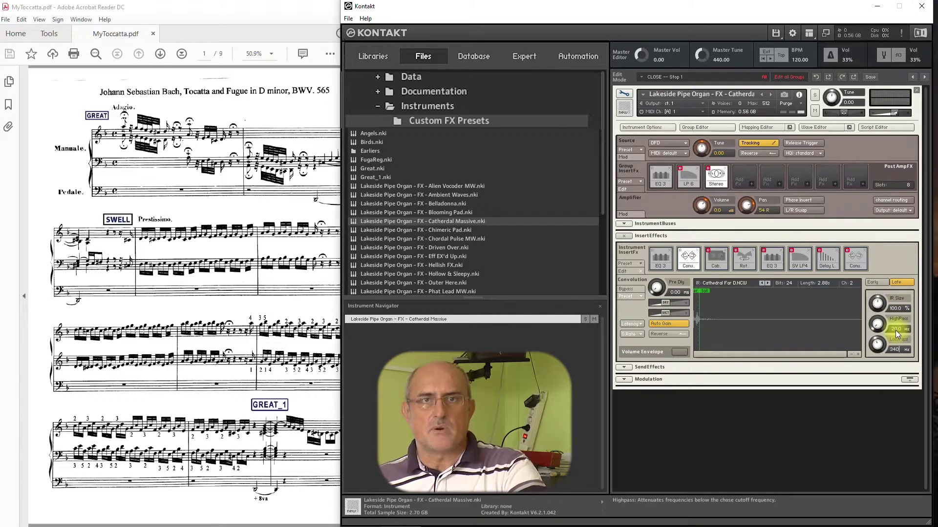
drag(896, 328, 922, 353)
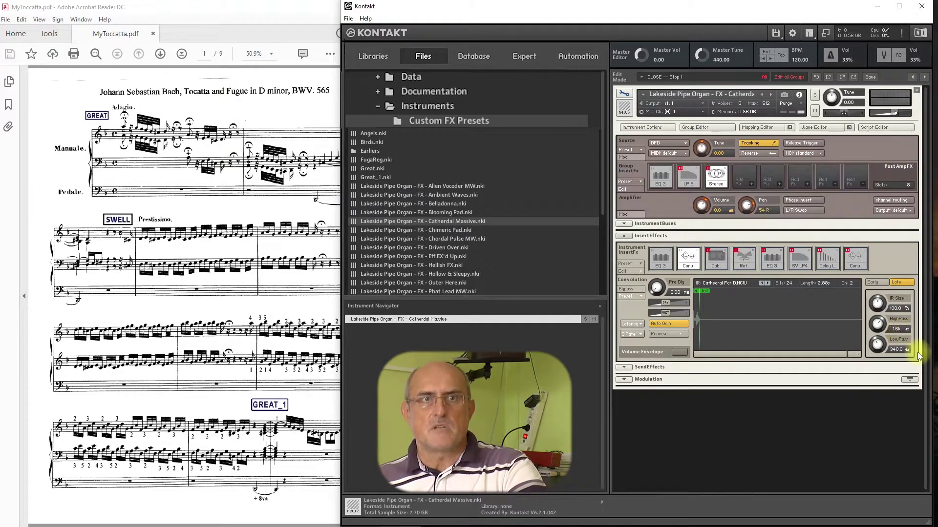
key(BackSpace)
text(8)
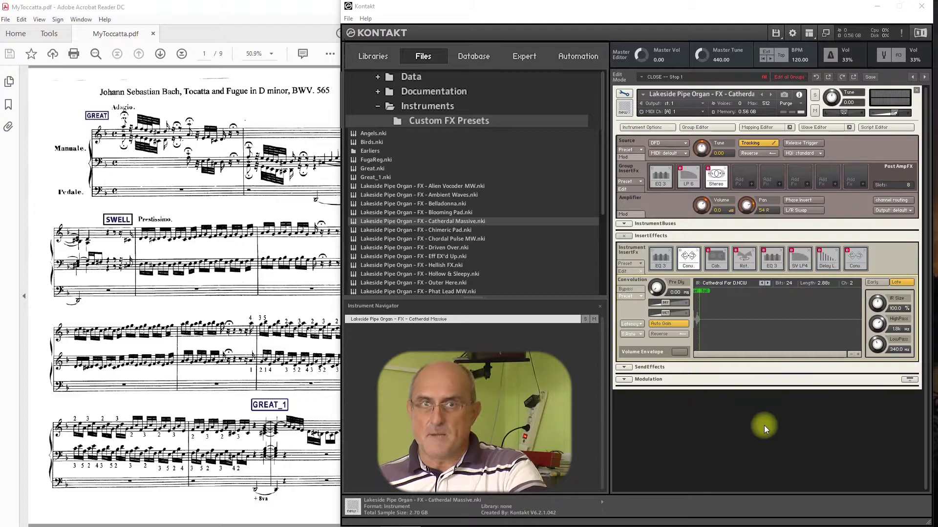
Save the convolution settings as the module preset 'Greatpreset.nkp'
click(640, 295)
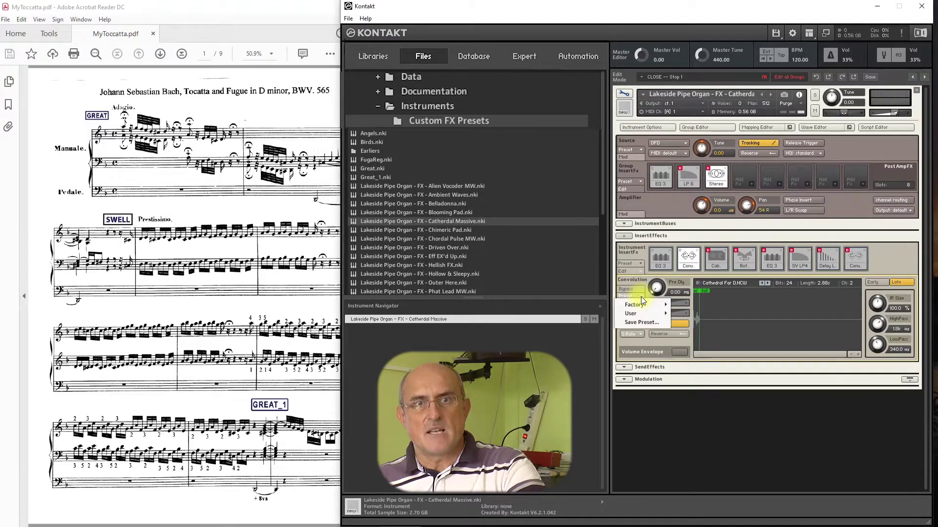
click(645, 322)
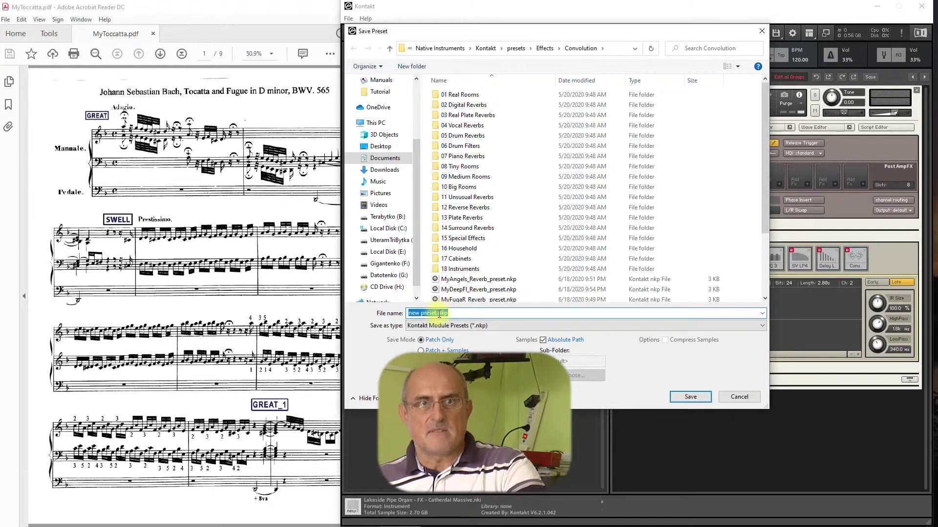
double_click(414, 313)
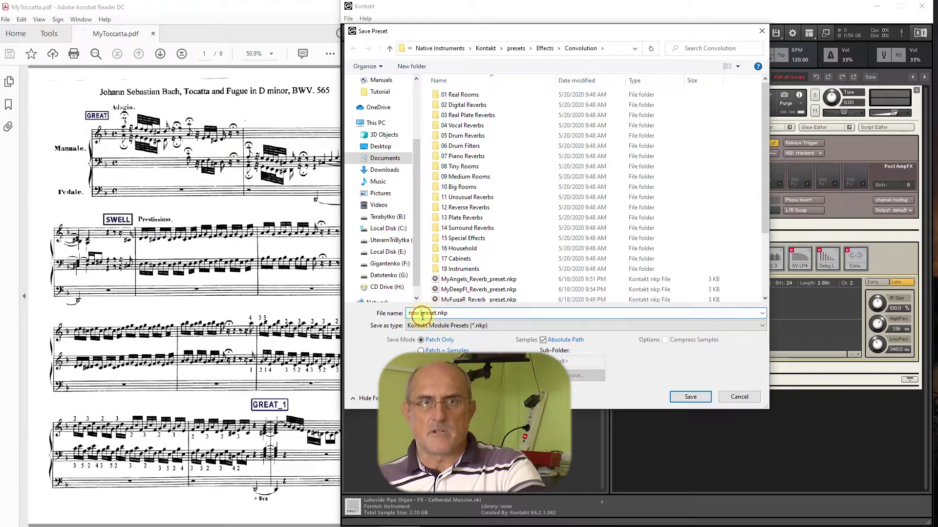
text(Great)
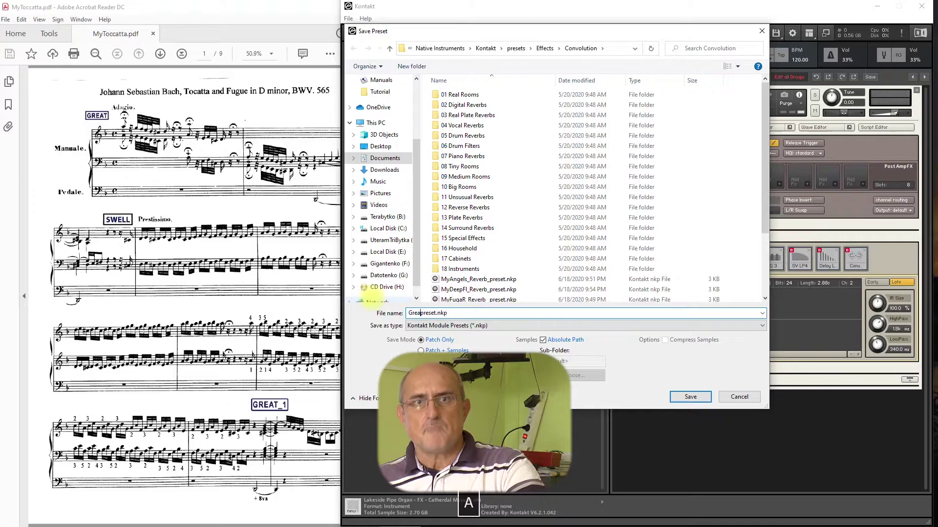
key(Return)
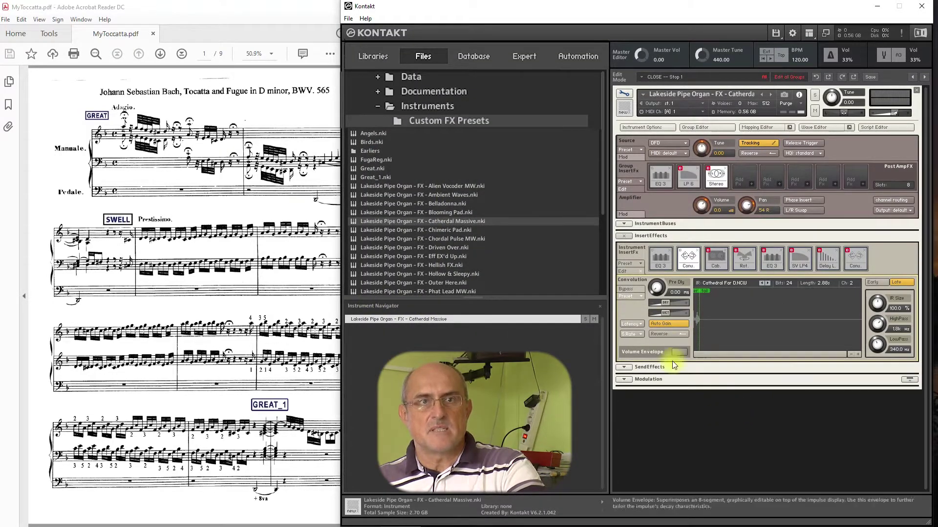
Set the Reverb and EQ send slots to -Empty-, then return to Edit Mode
click(623, 94)
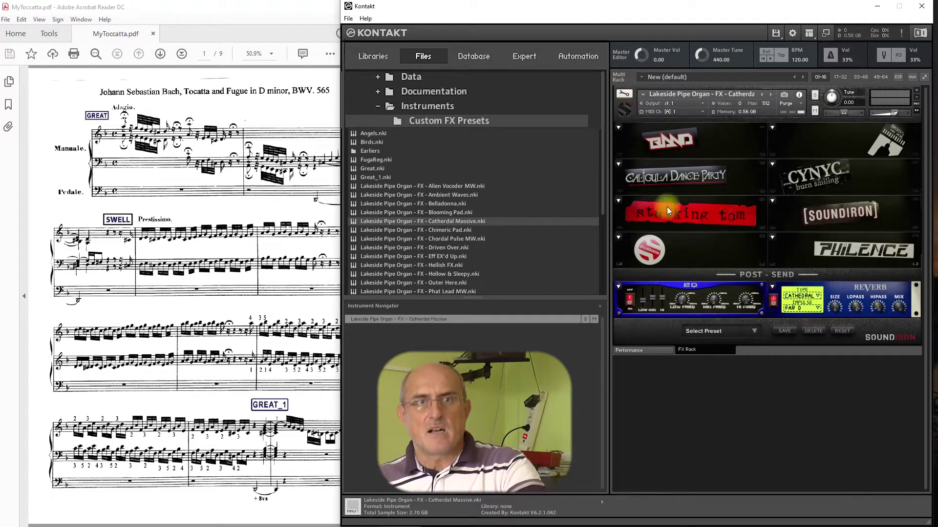
click(772, 286)
click(790, 446)
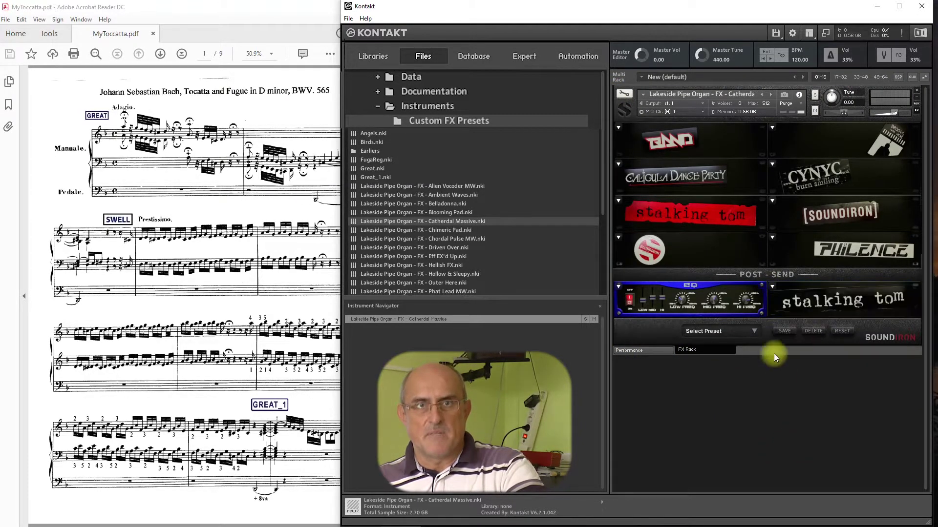
click(617, 286)
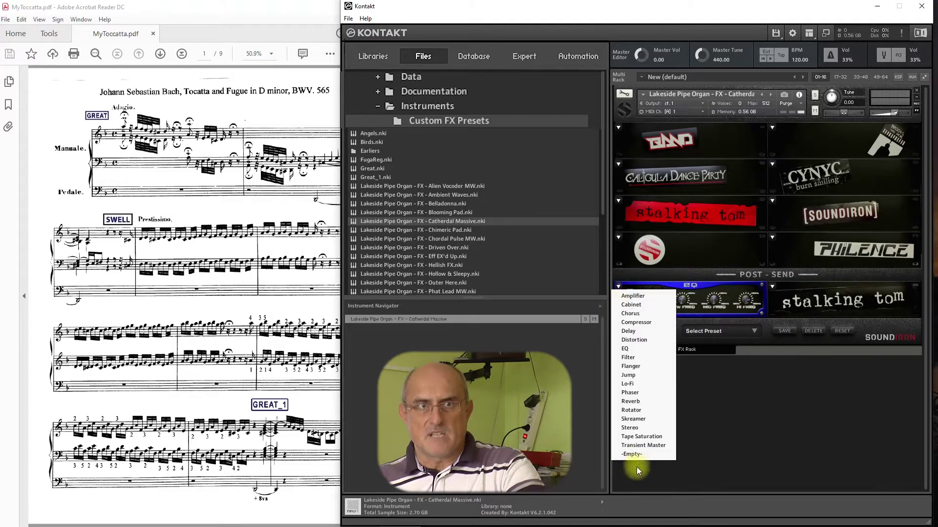
click(650, 455)
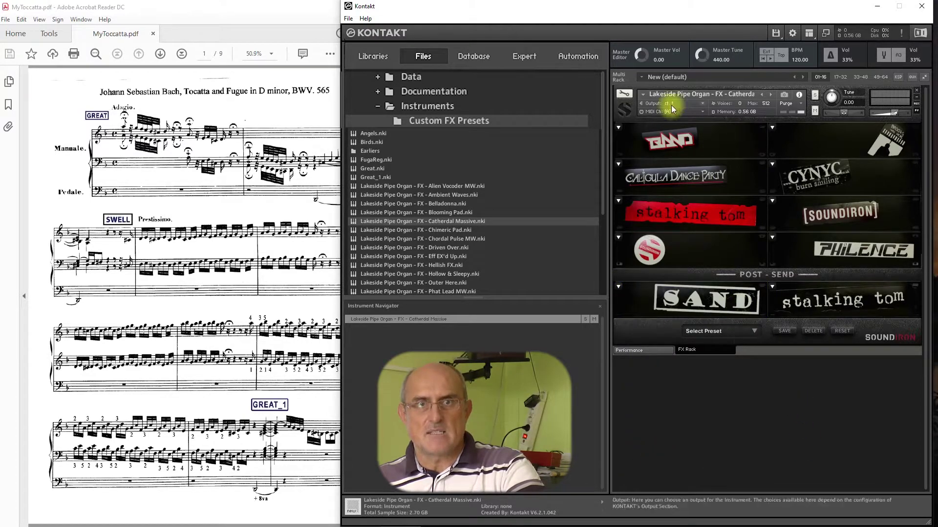
click(622, 94)
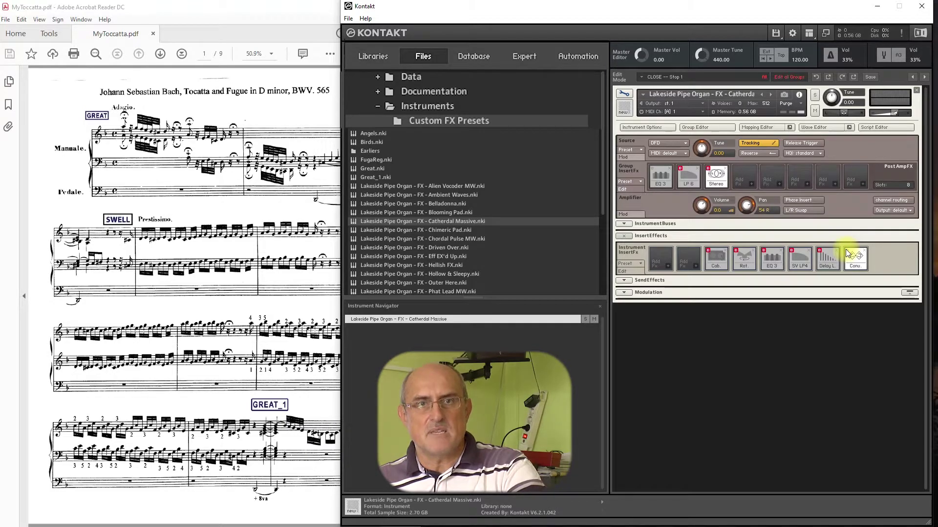
Load the Greatpreset user preset into the Convolution insert, giving the Cathedral Far D impulse
click(856, 265)
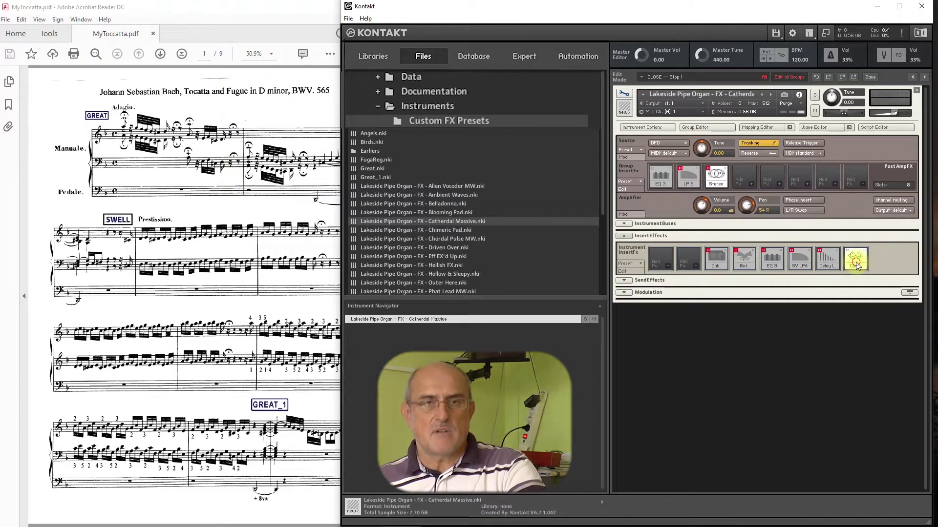
click(856, 265)
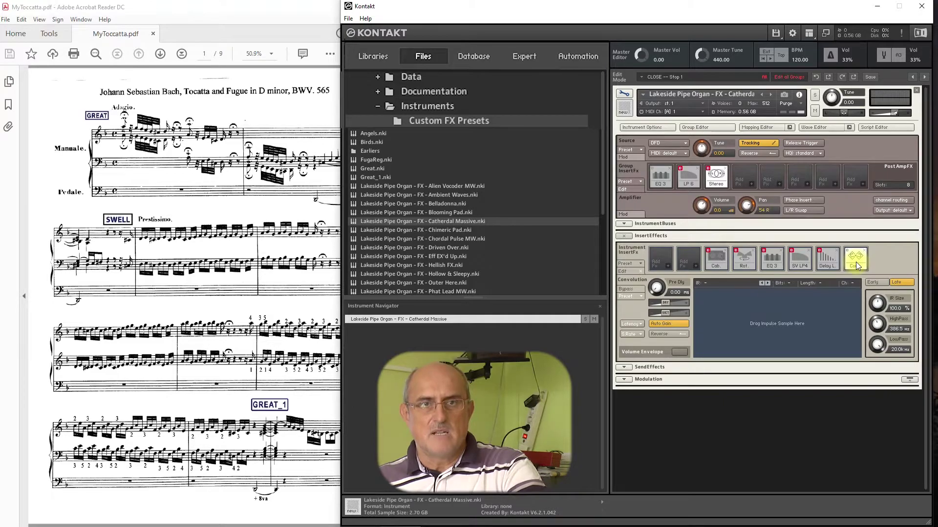
click(638, 297)
mouse_move(642, 314)
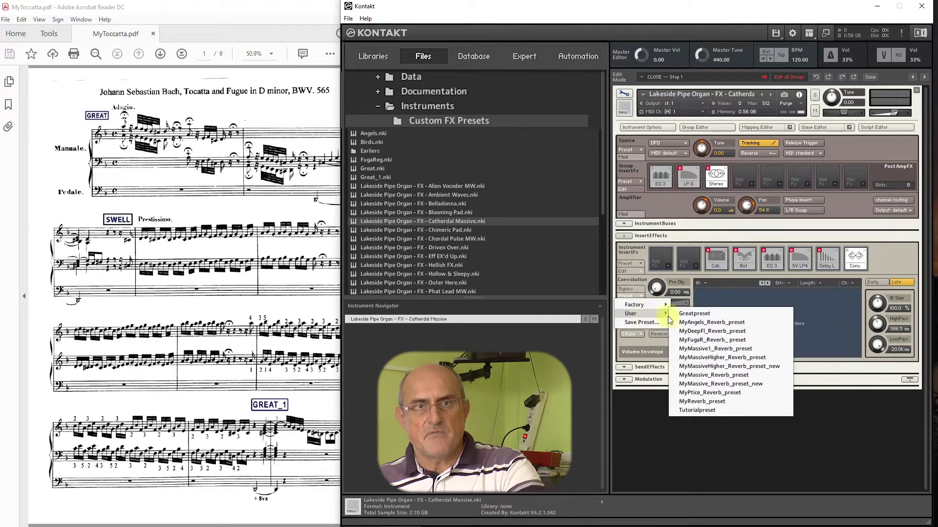
click(694, 314)
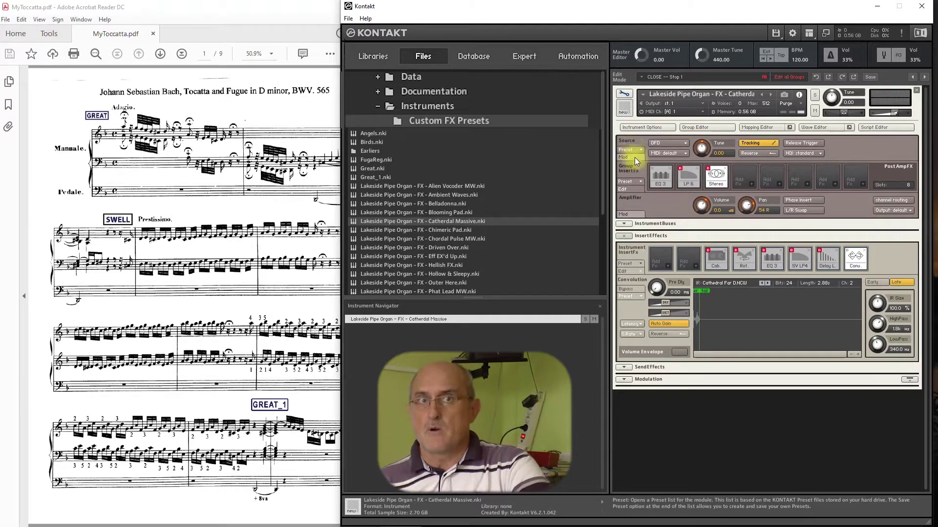
Open the EQ 3 group insert's panel, showing all three bands at 0.00 dB
click(656, 173)
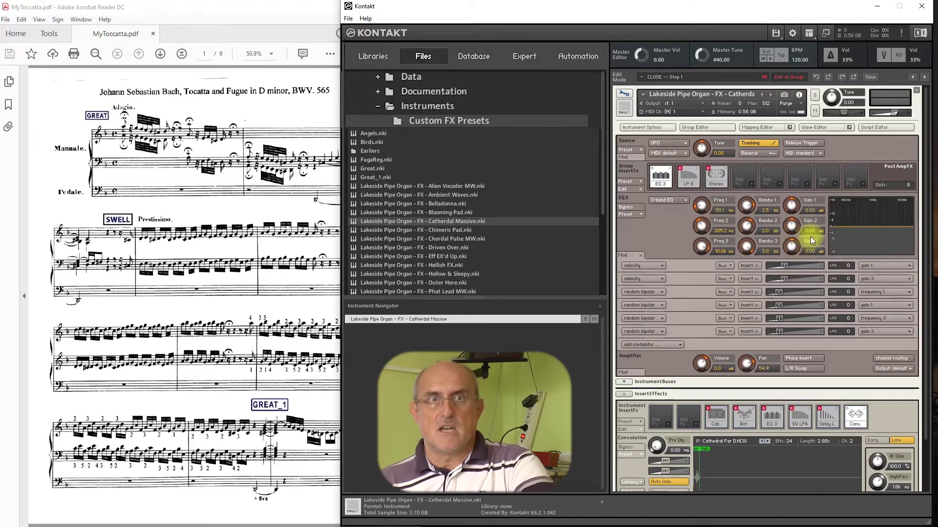
Leave Edit Mode and save the instrument as Great_Patch.nki in Custom FX Presets
click(622, 95)
click(779, 33)
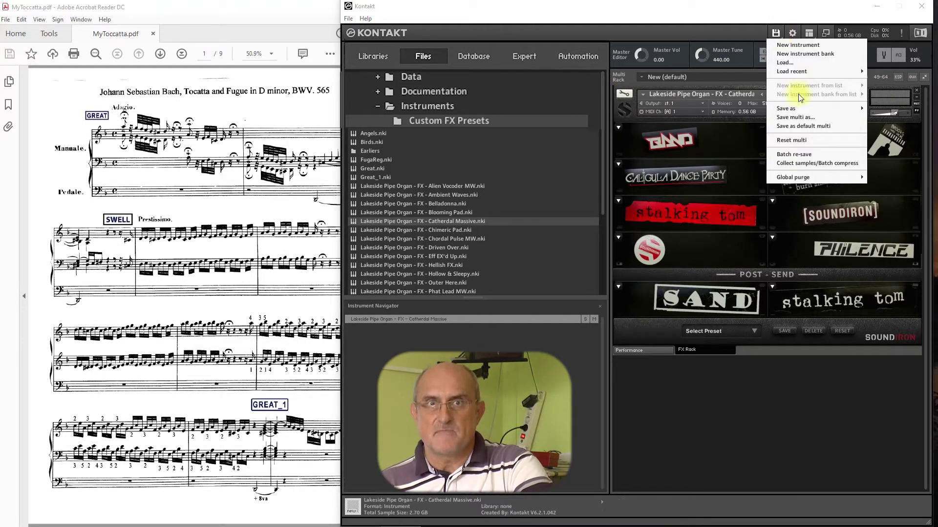
mouse_move(798, 107)
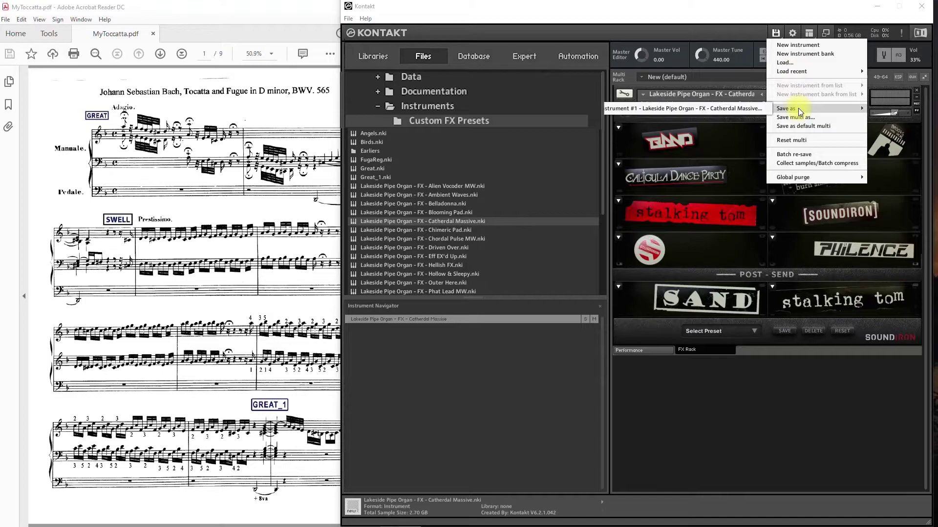
click(725, 108)
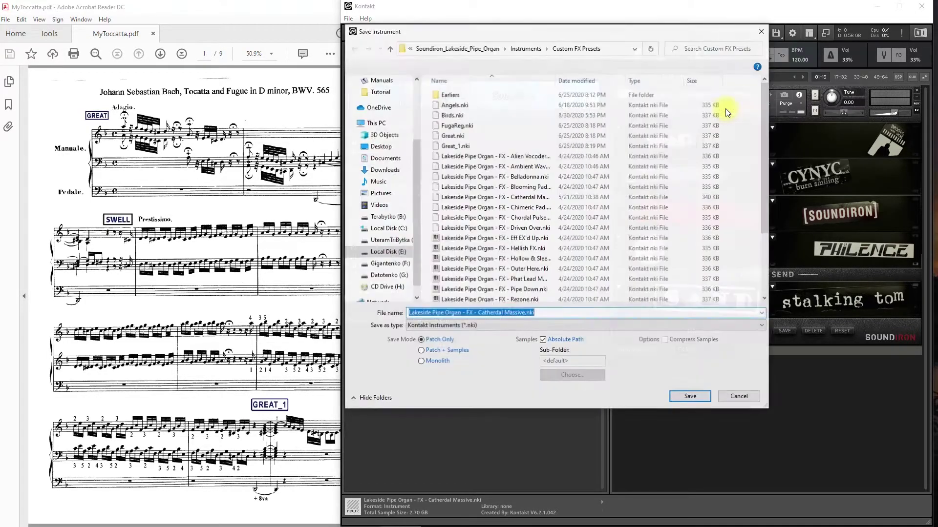
drag(525, 314, 388, 313)
text(Great_)
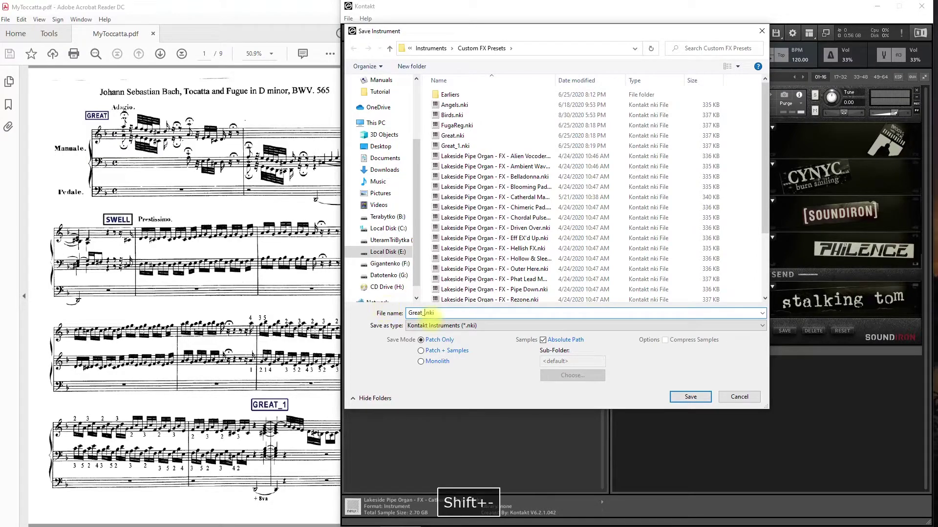
text(Patch)
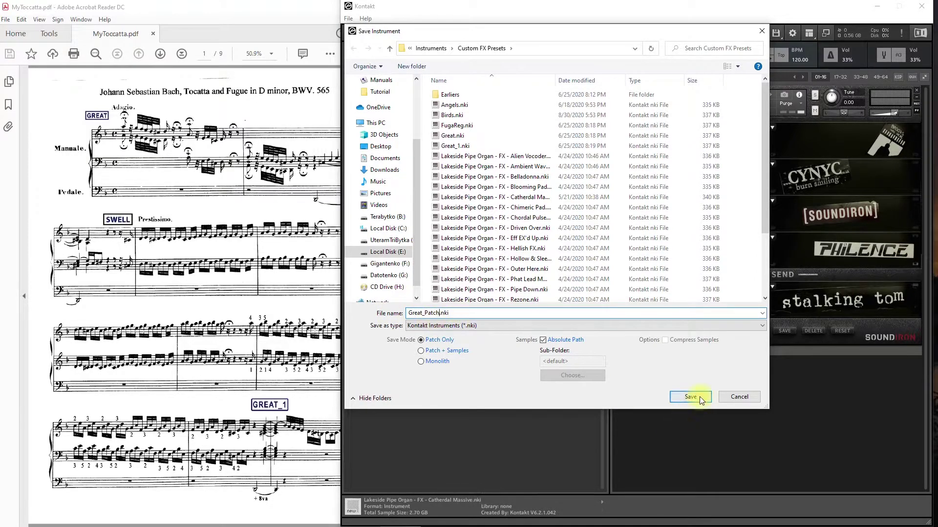
click(699, 397)
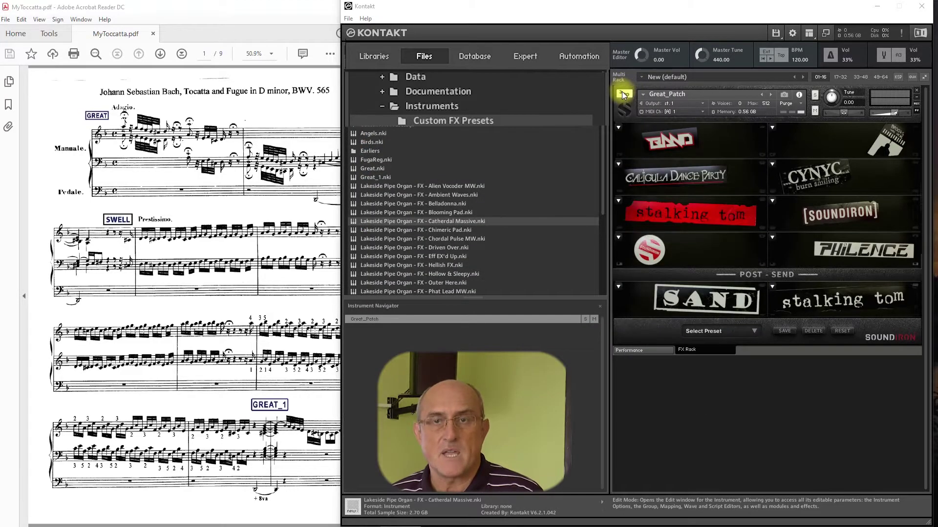
Switch to the performance view, glance at the Toccata score, and open the Stop 1–6 mixer
click(647, 351)
click(167, 307)
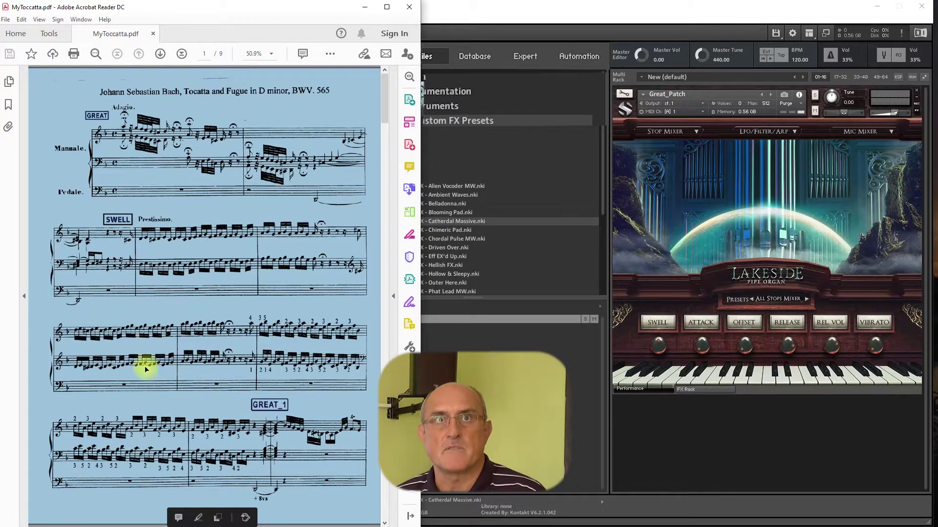
click(183, 212)
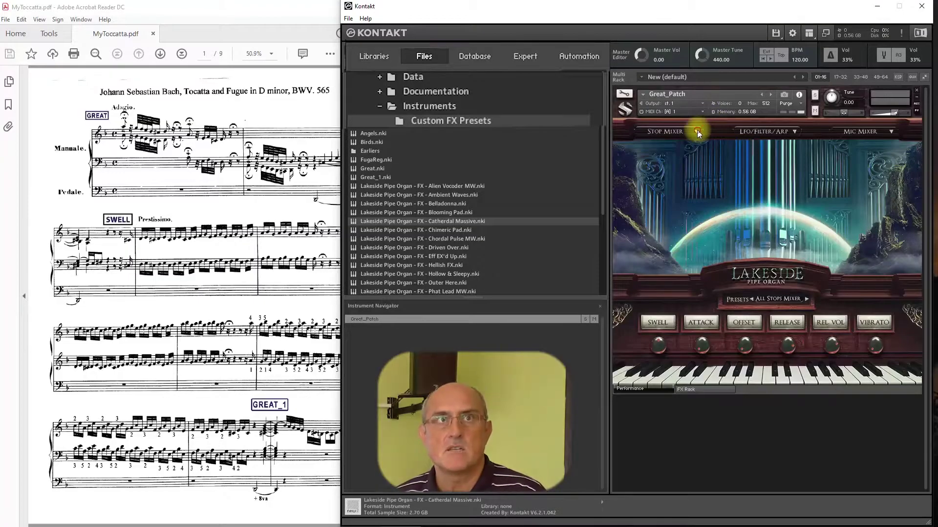
click(696, 131)
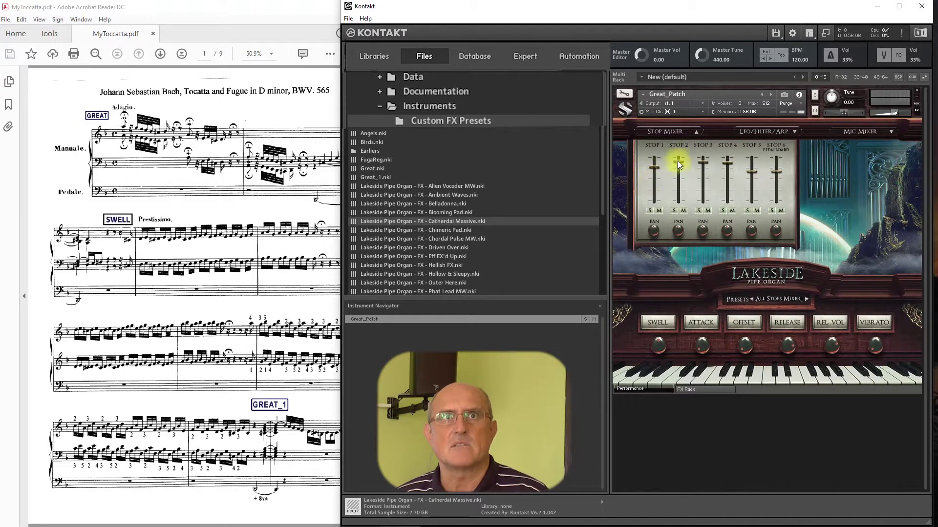
Enter Edit Mode and set MIDI Transpose to 12 in Instrument Options
click(625, 93)
click(646, 128)
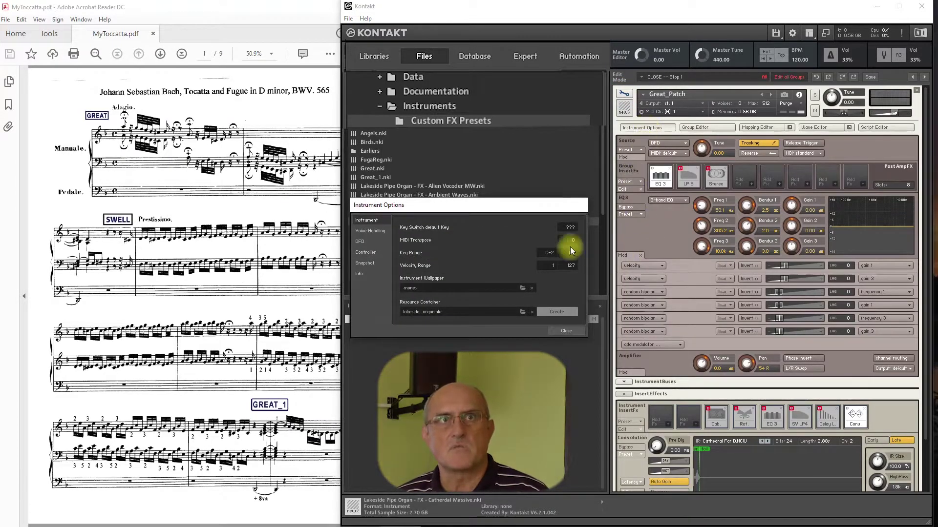
key(space)
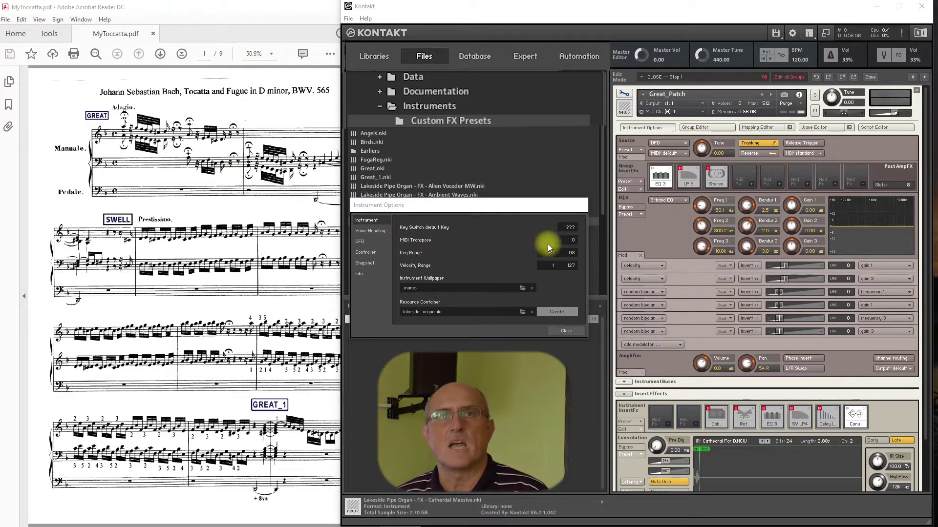
double_click(574, 242)
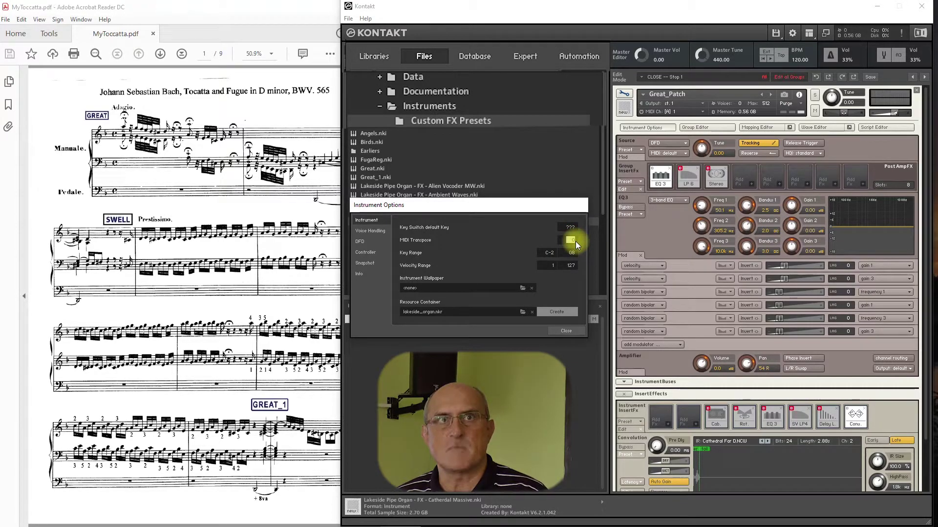
text(12)
key(Return)
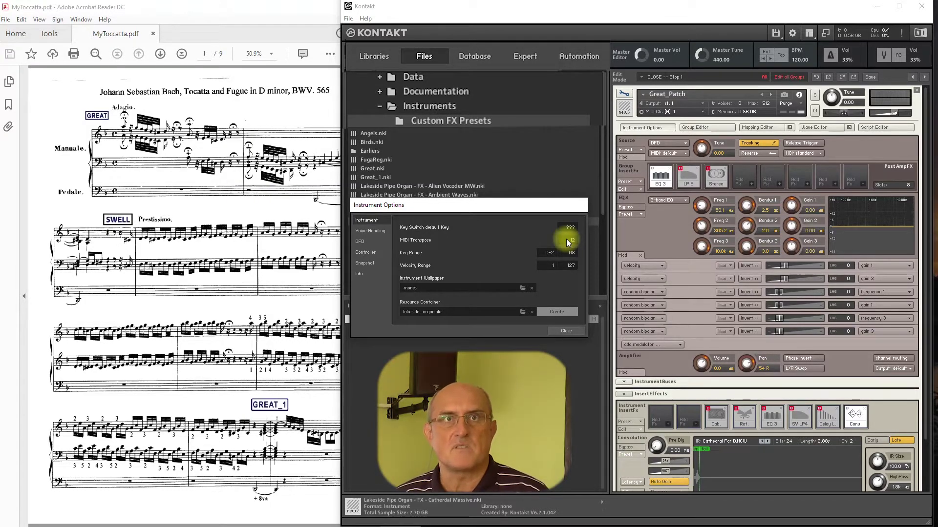
click(566, 331)
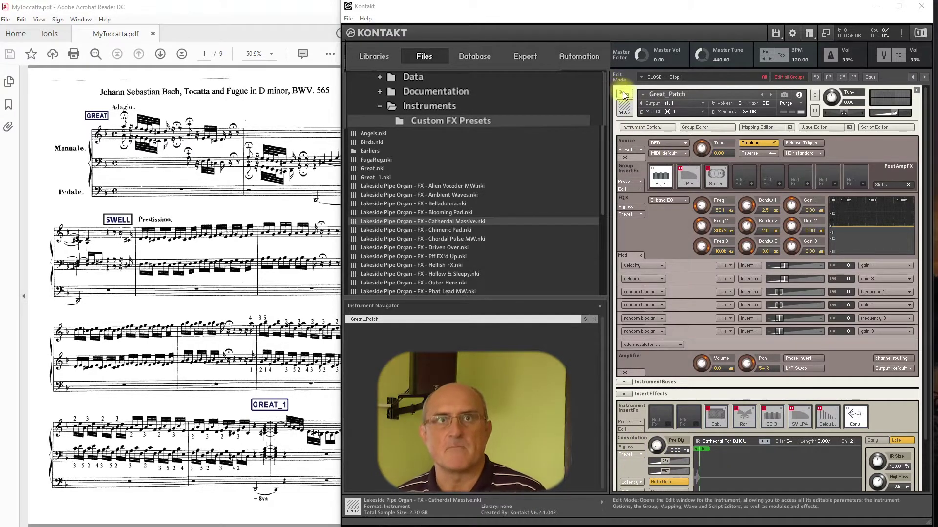
Save the edited instrument as Swell_Patch.nki, replacing Great with Swell in the name
click(776, 33)
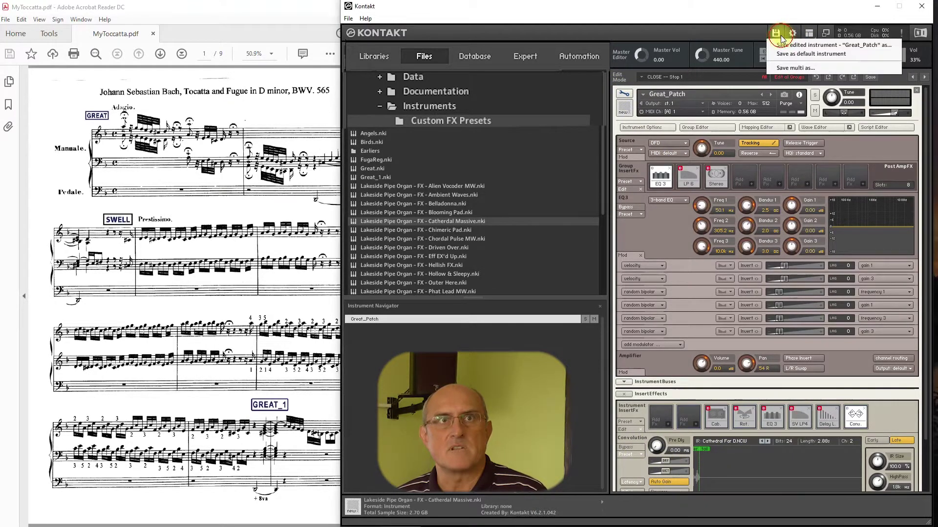
click(782, 45)
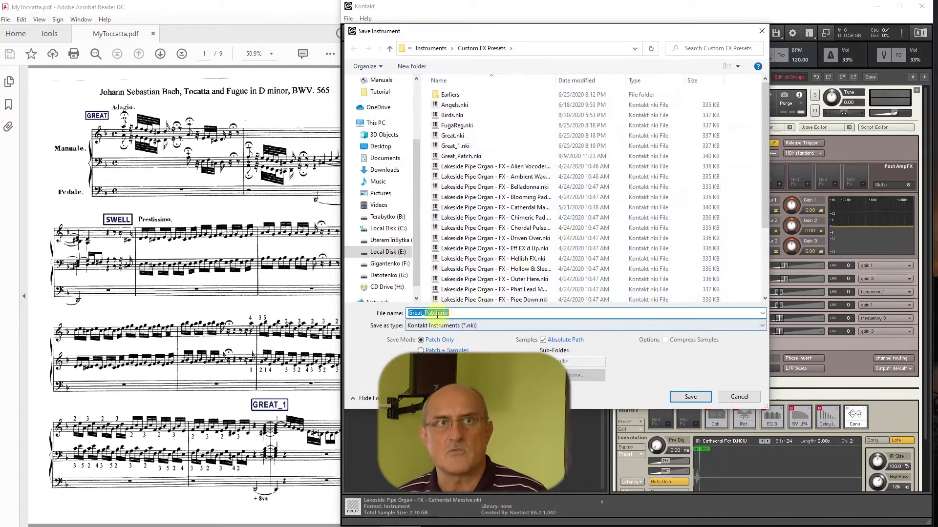
drag(423, 313, 404, 314)
text(Swe)
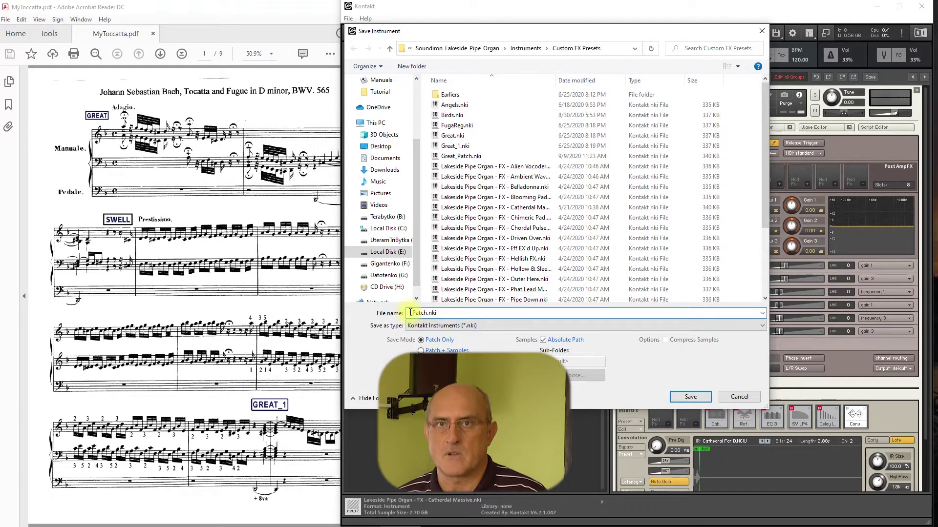
text(ll)
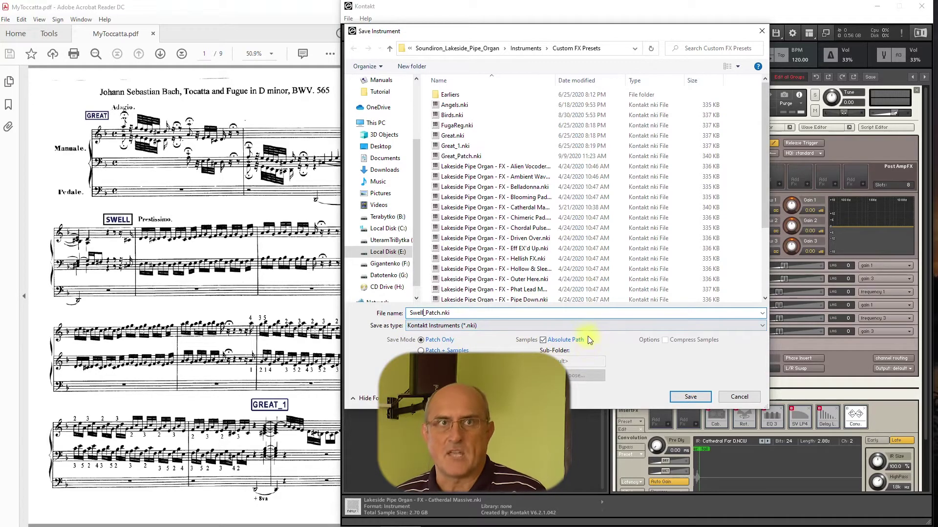
click(690, 397)
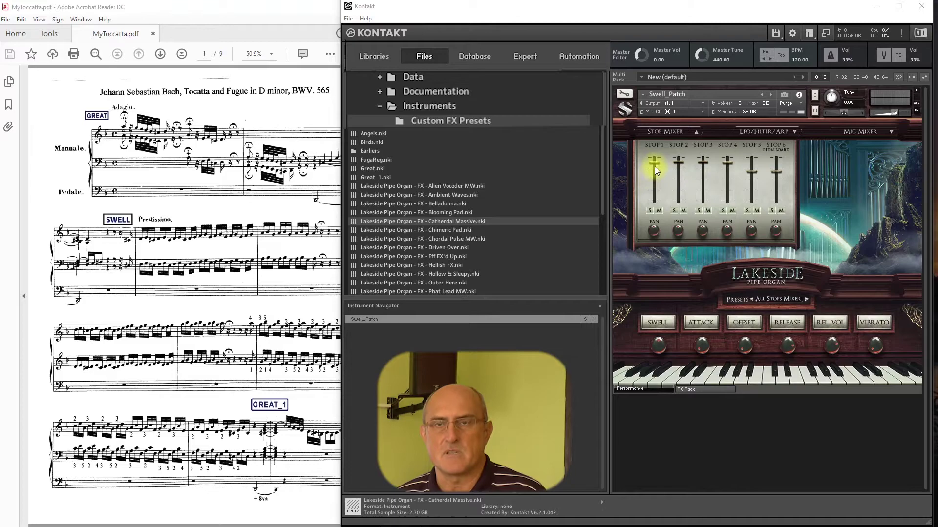
Nudge the Stop 1, Stop 2 and Stop 4 faders up slightly in the Stop Mixer
drag(655, 165, 656, 160)
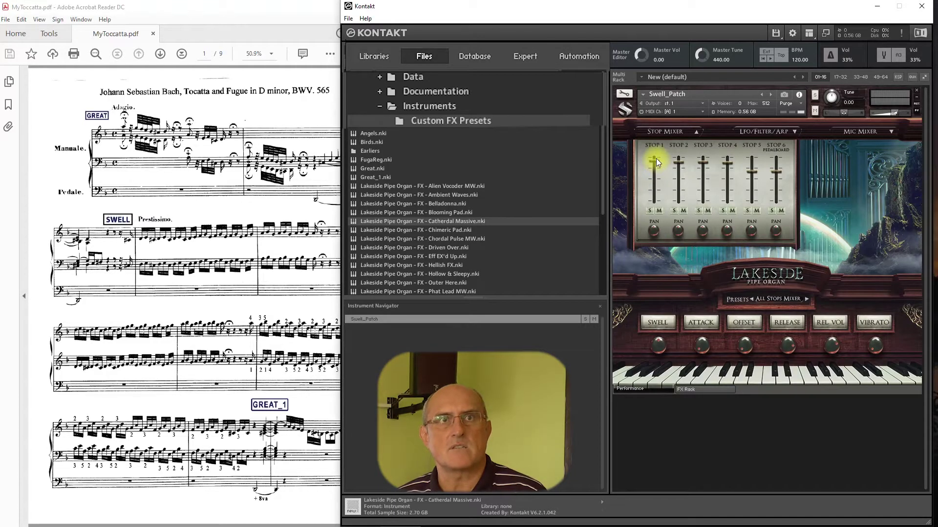
click(682, 166)
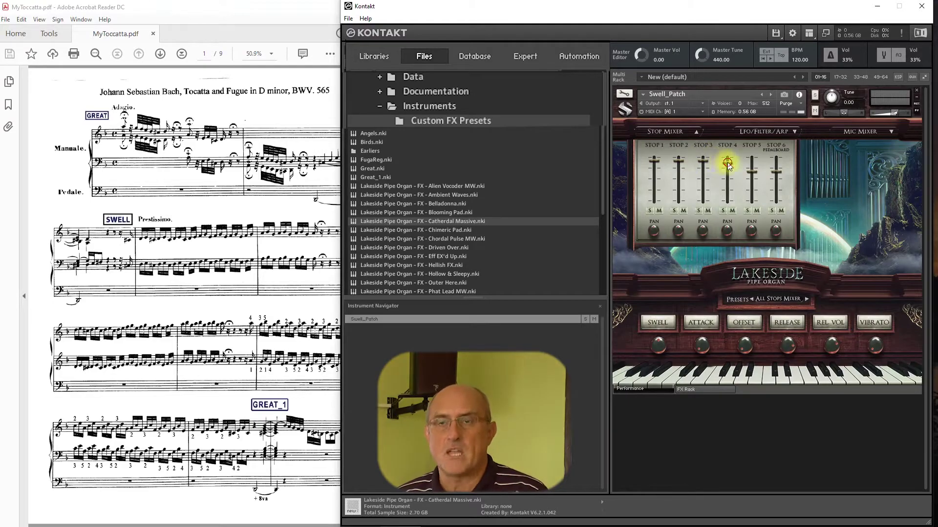
drag(728, 166, 731, 162)
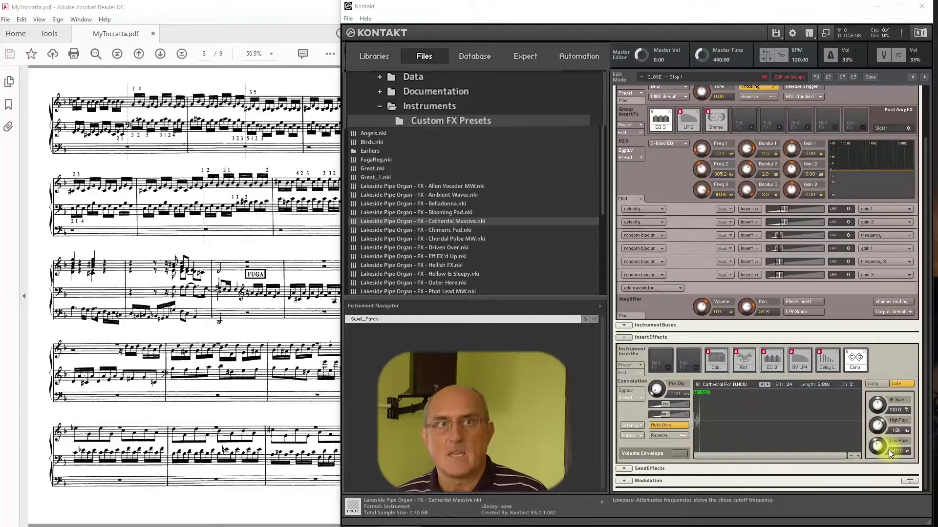
Set the convolution low-pass to 180 Hz and the high-pass to 1.2k
drag(891, 450, 897, 451)
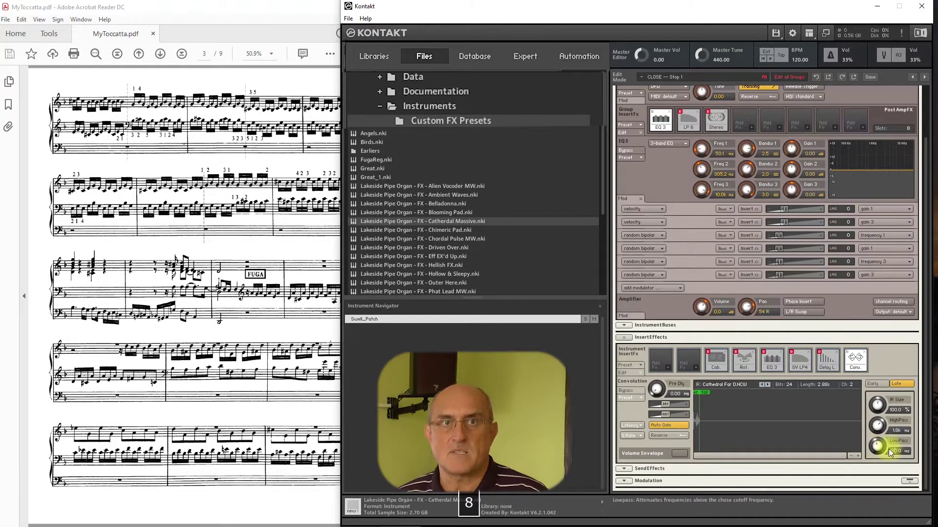
drag(888, 449, 890, 457)
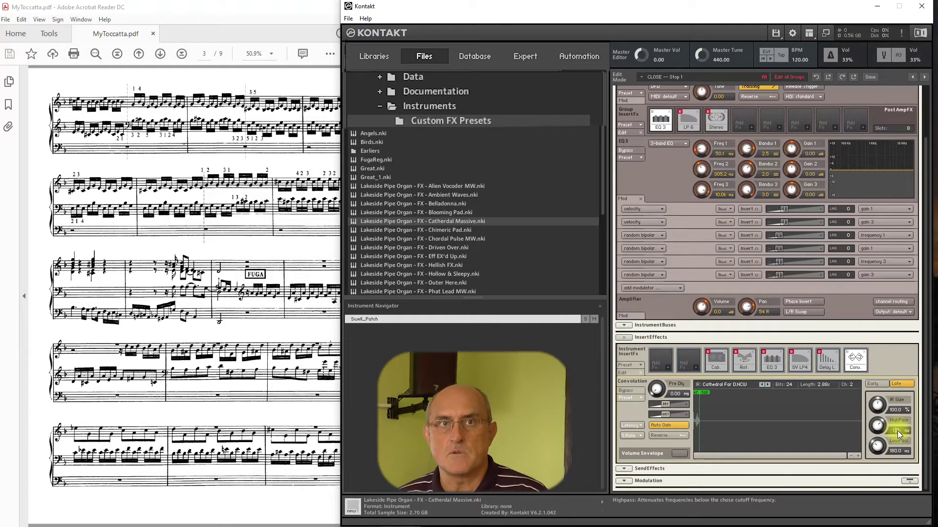
key(BackSpace)
text(2k)
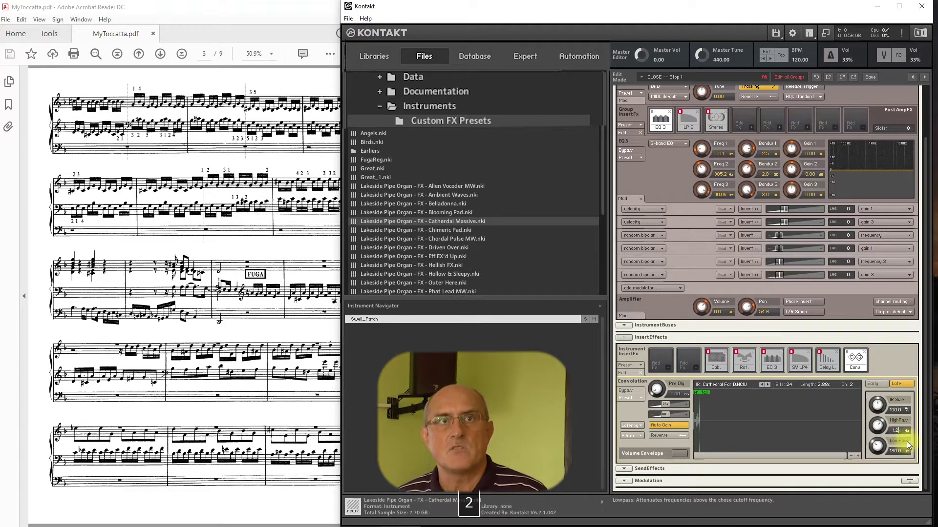
Save the convolution settings as the preset Great1_preset.nkp
click(635, 398)
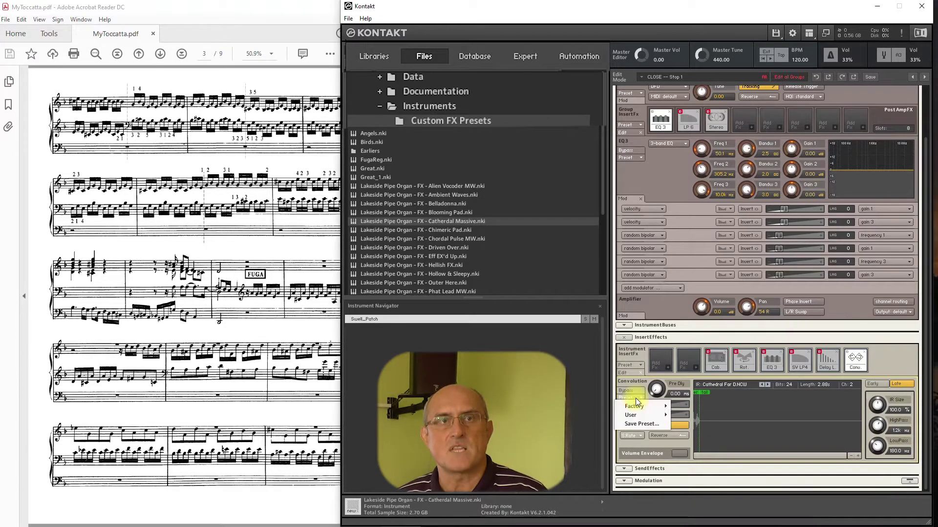
click(638, 423)
text(Grea)
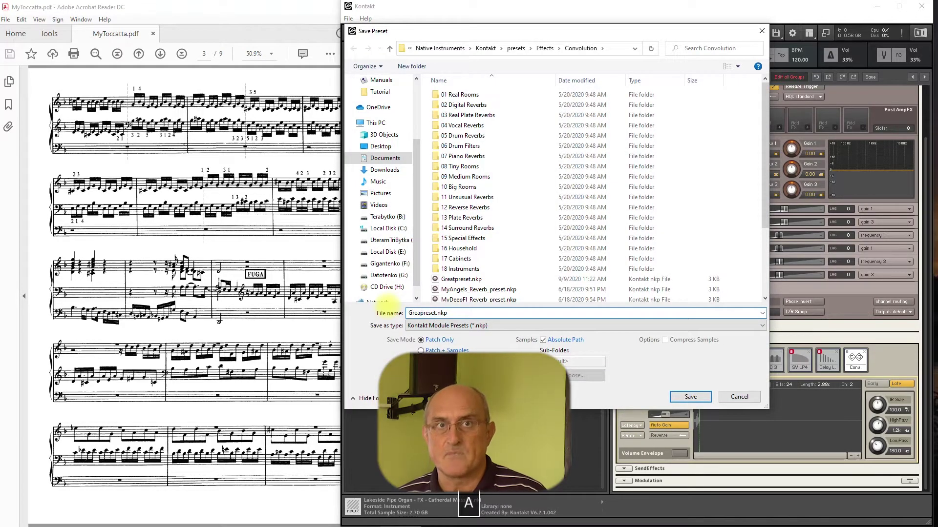
text(t1_)
click(690, 397)
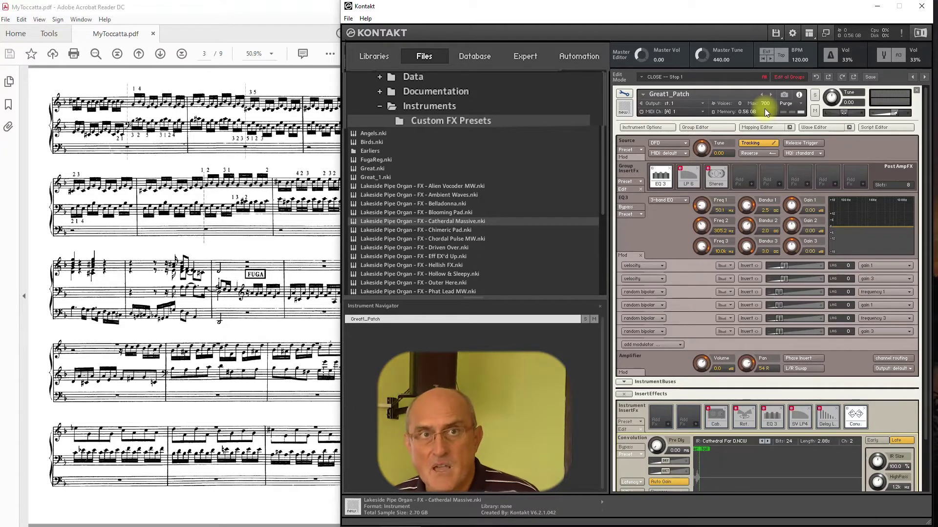
Save the edited instrument as Great1_Patch.nki, replacing Swell with Great1
click(775, 33)
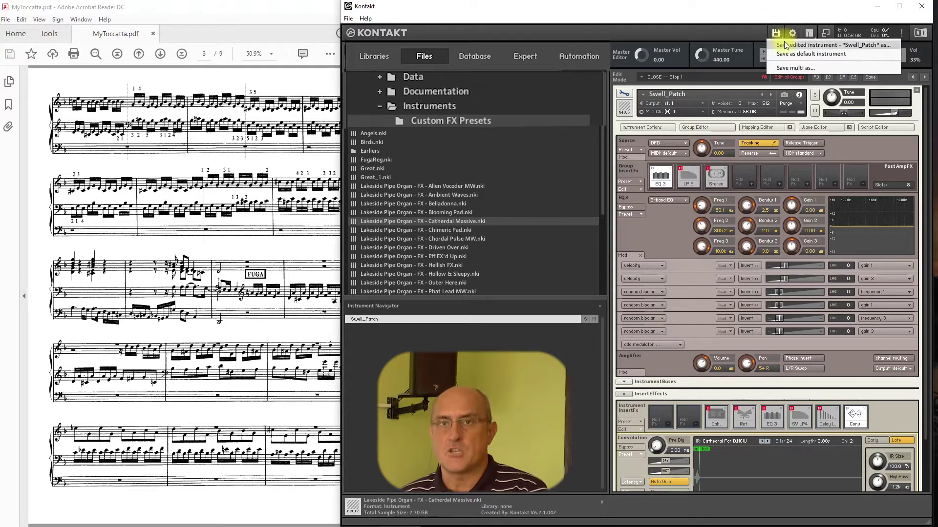
click(785, 46)
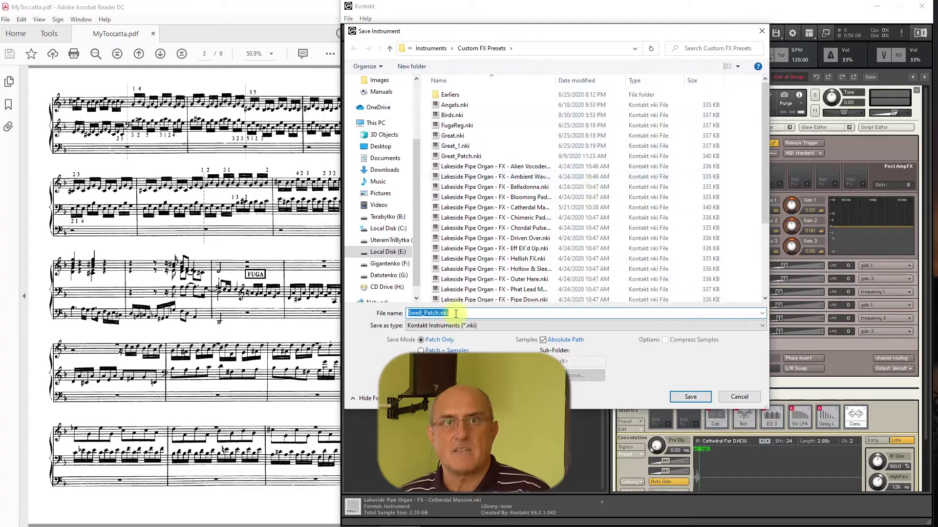
drag(422, 314, 373, 313)
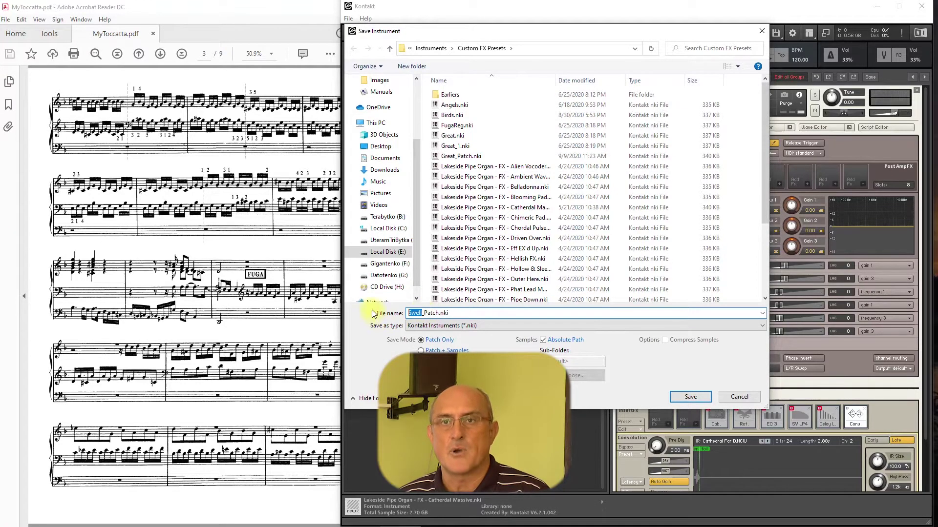
text(Great1)
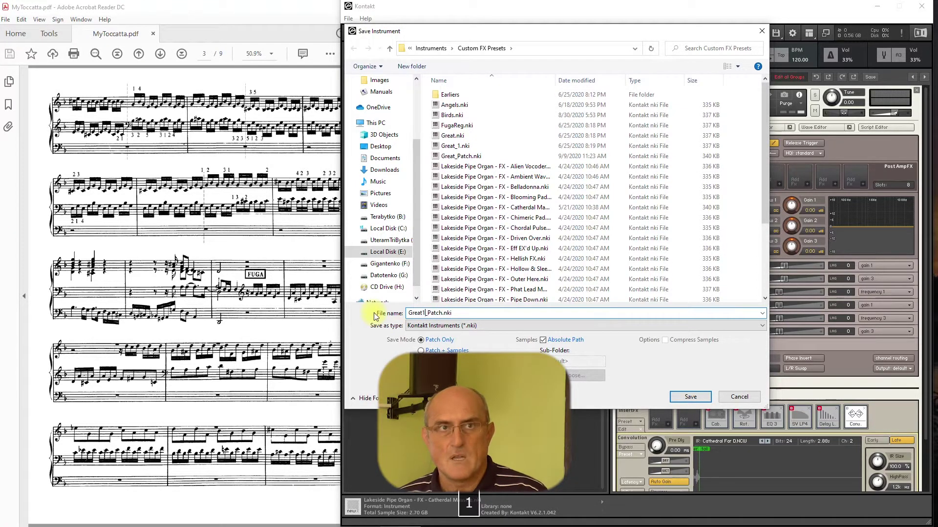
key(Return)
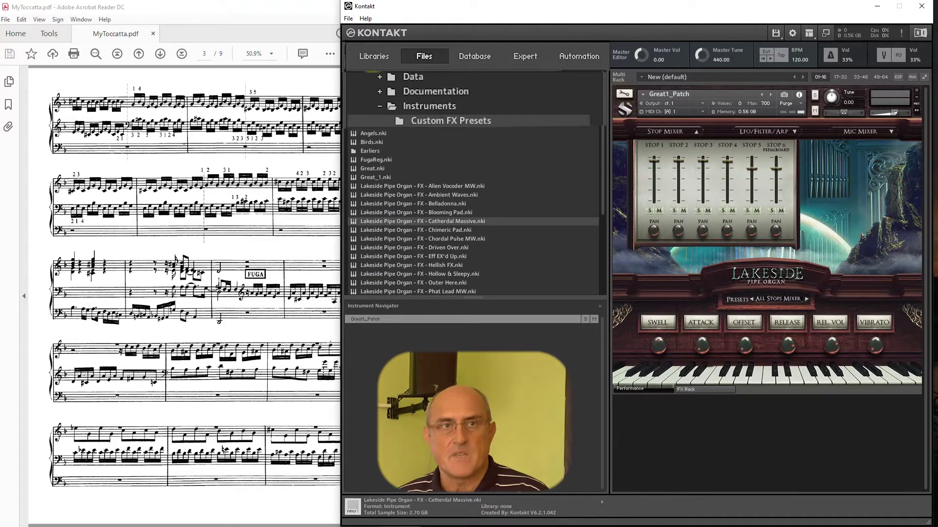
click(257, 14)
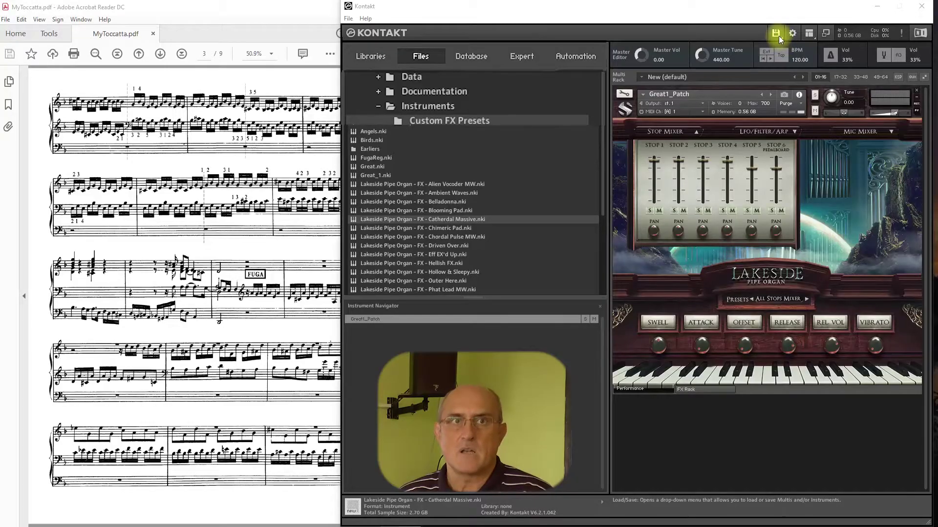
Load Swell_Patch.nki from recent files and remove Great1_Patch from the rack
click(778, 36)
mouse_move(793, 71)
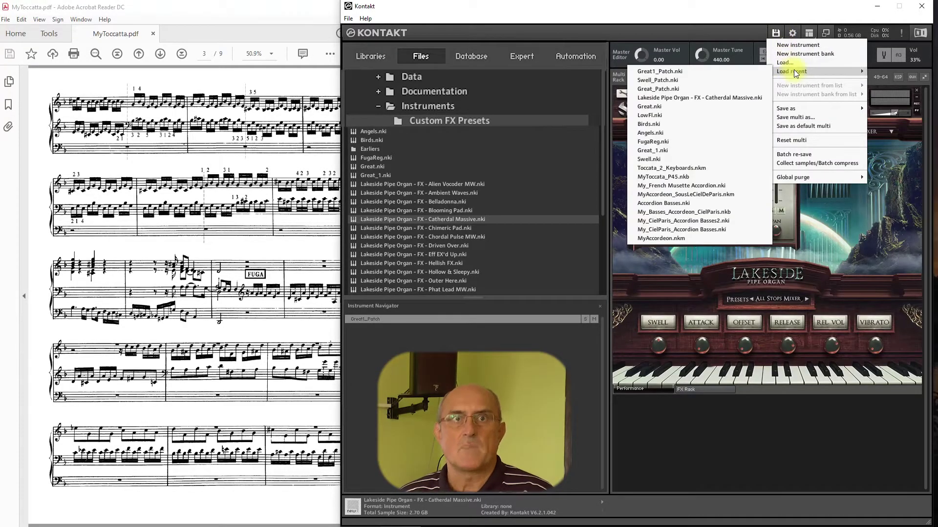
click(666, 82)
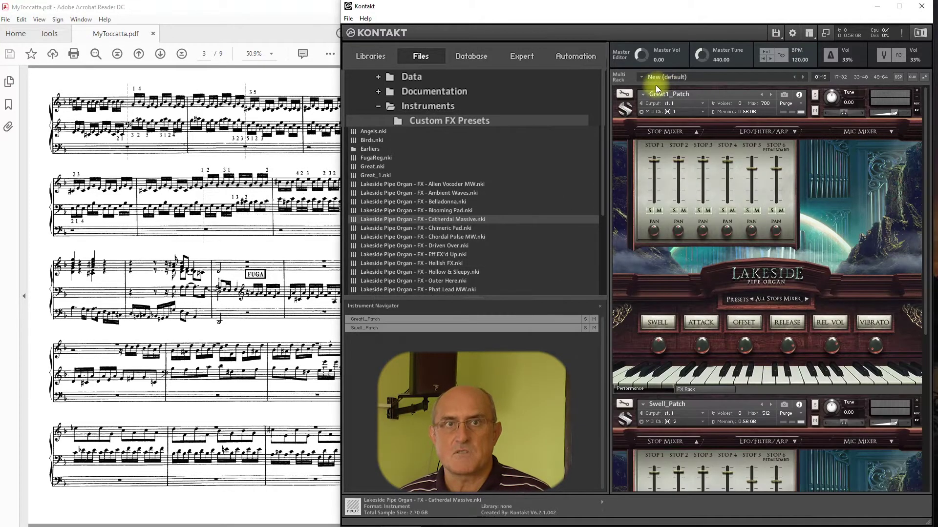
click(916, 92)
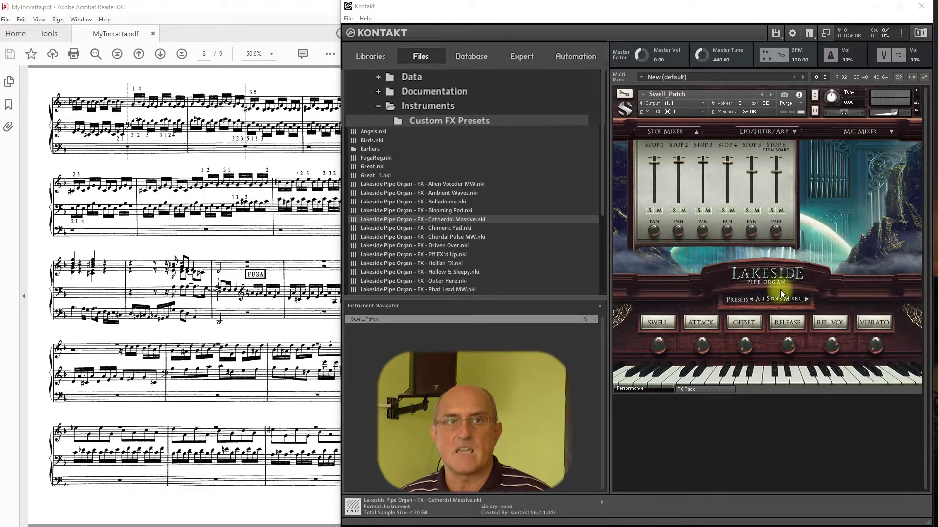
Switch the organ to the Stop 4 preset and enter Edit Mode
click(787, 300)
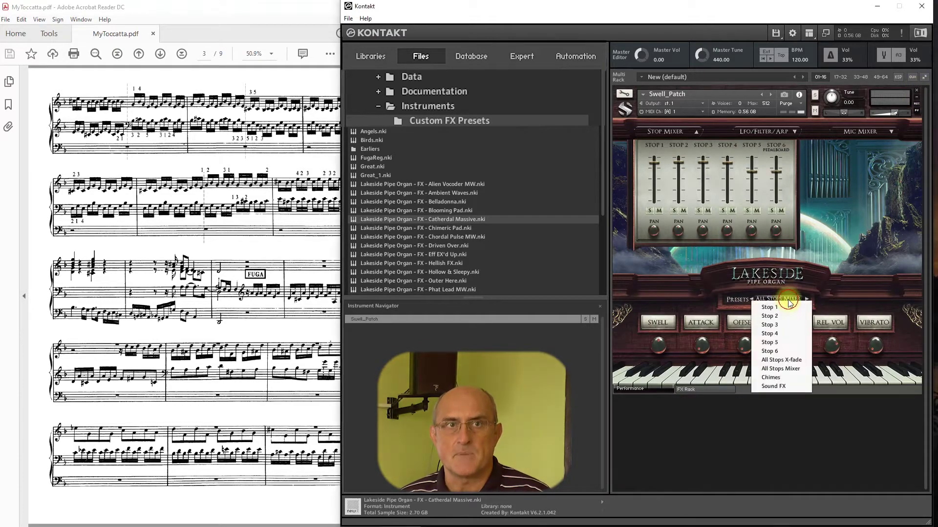
click(779, 333)
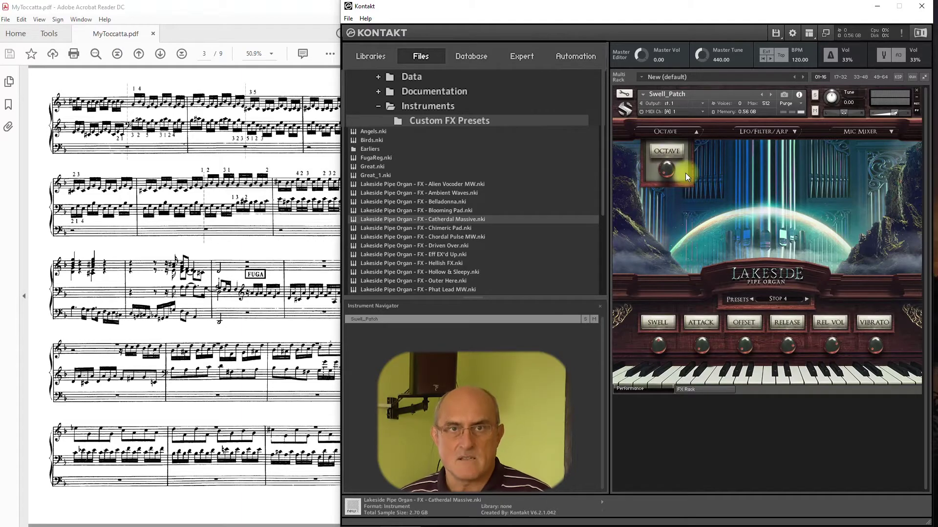
click(623, 93)
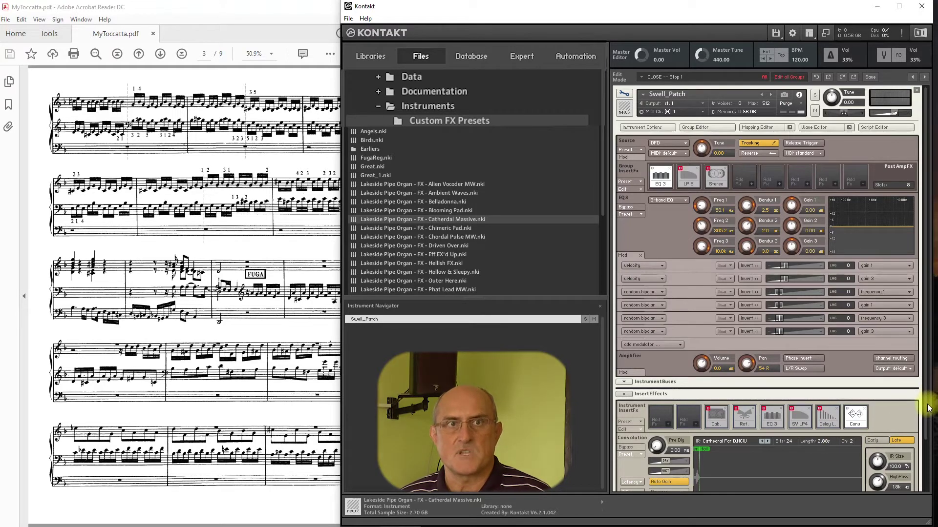
Begin saving the edited instrument under a new name, clearing the name's start for Fuga
click(776, 34)
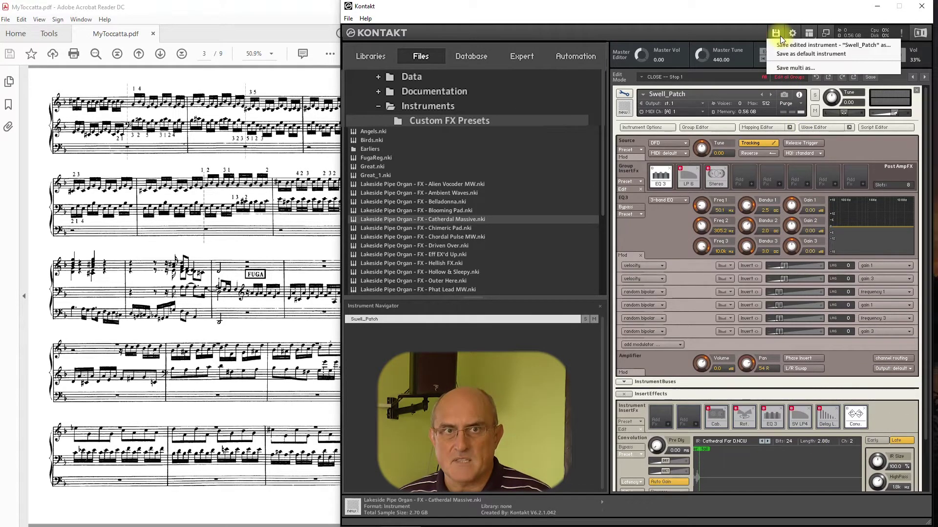
click(824, 48)
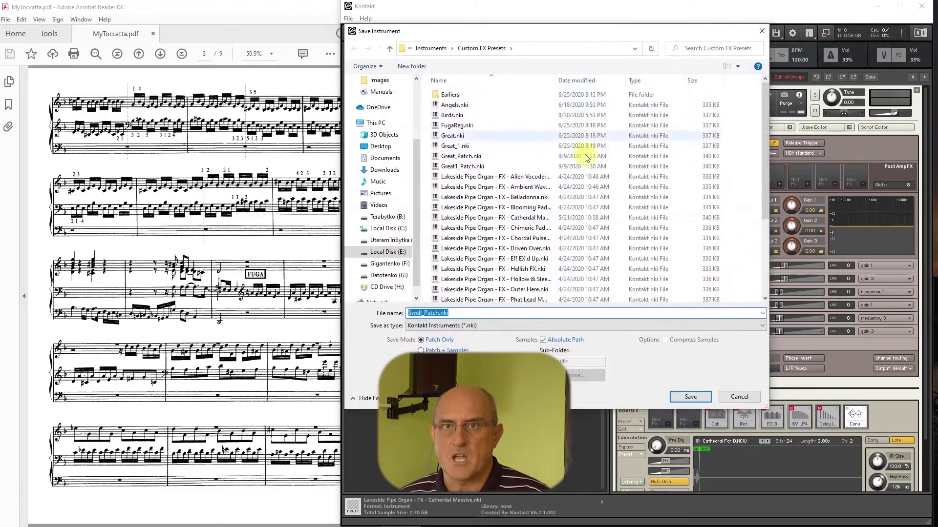
click(423, 313)
key(BackSpace)
key(BackSpace)
key(BackSpace)
key(BackSpace)
key(BackSpace)
Name the file Fuga_Patch.nki and save it
text(Fuga)
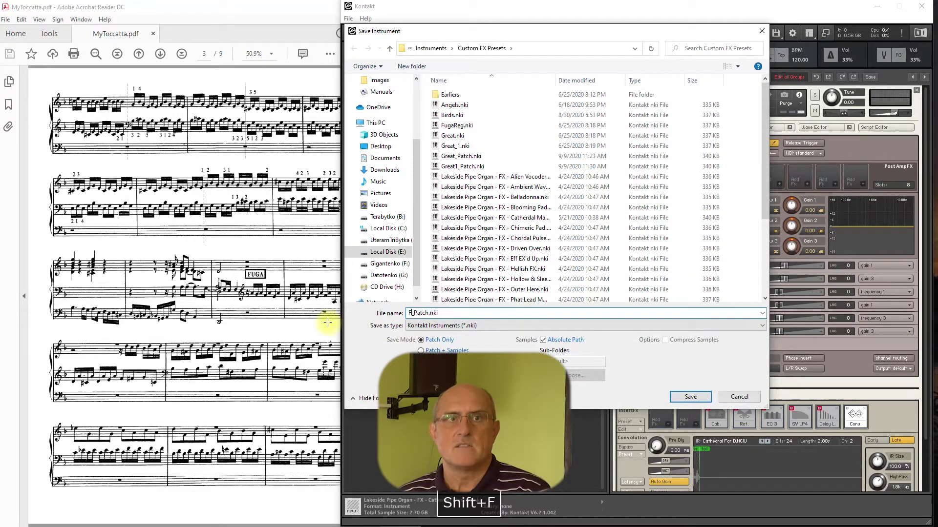
click(697, 400)
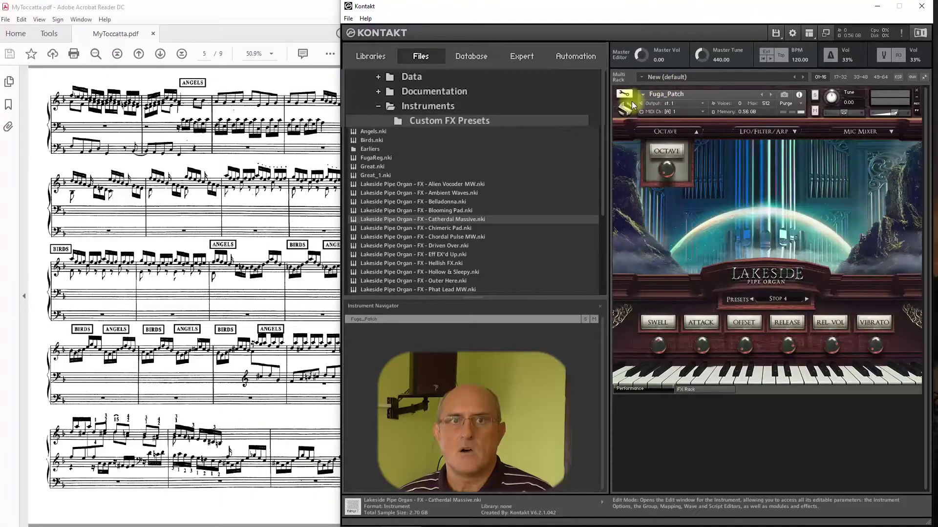
Save the Fuga_Patch instrument under the new name Angels_Patch
click(775, 33)
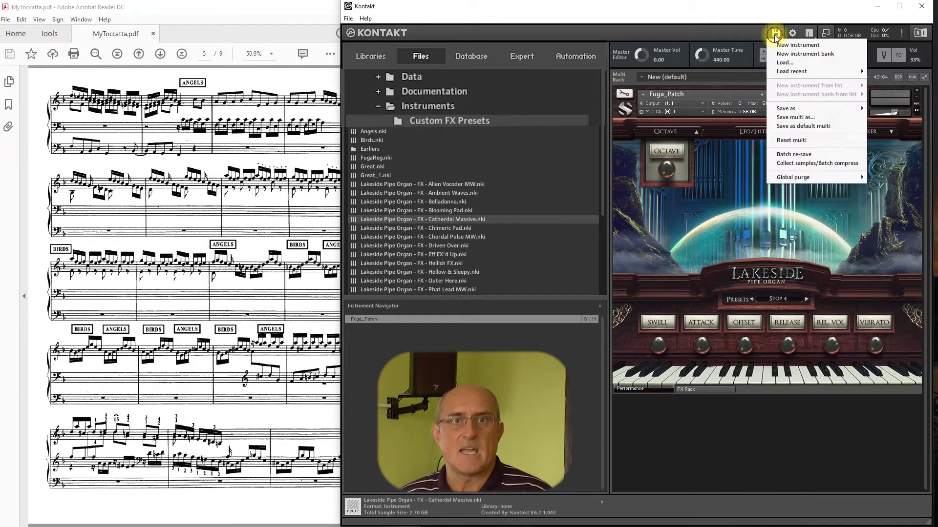
mouse_move(776, 108)
click(743, 109)
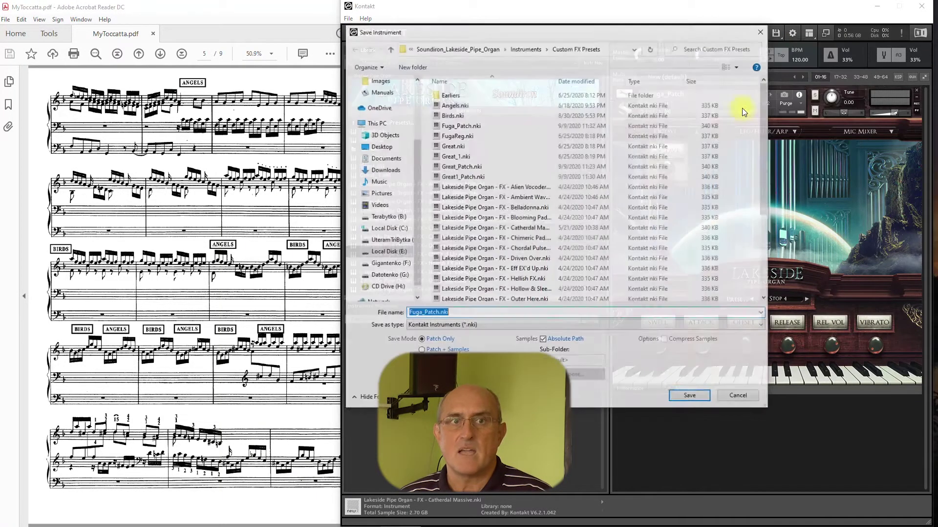
click(421, 315)
key(BackSpace)
key(BackSpace)
key(BackSpace)
key(BackSpace)
text(Angels)
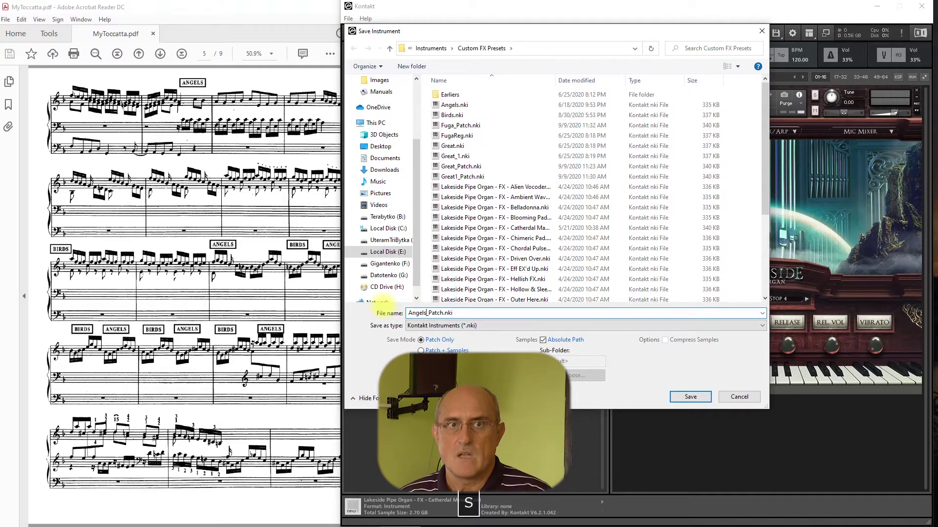
key(Return)
Switch the organ to the All Stops Xfade preset and set attack to about 4.3 ms
click(786, 298)
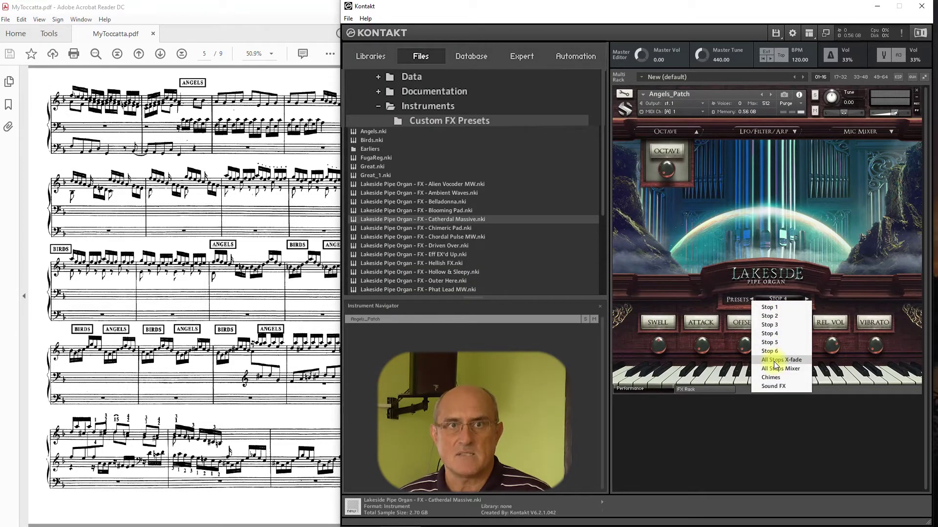
click(789, 360)
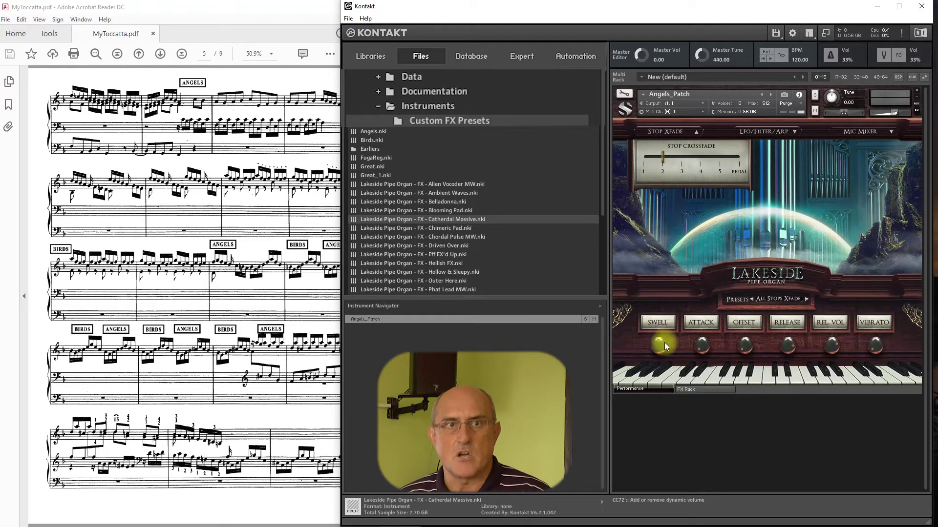
click(706, 350)
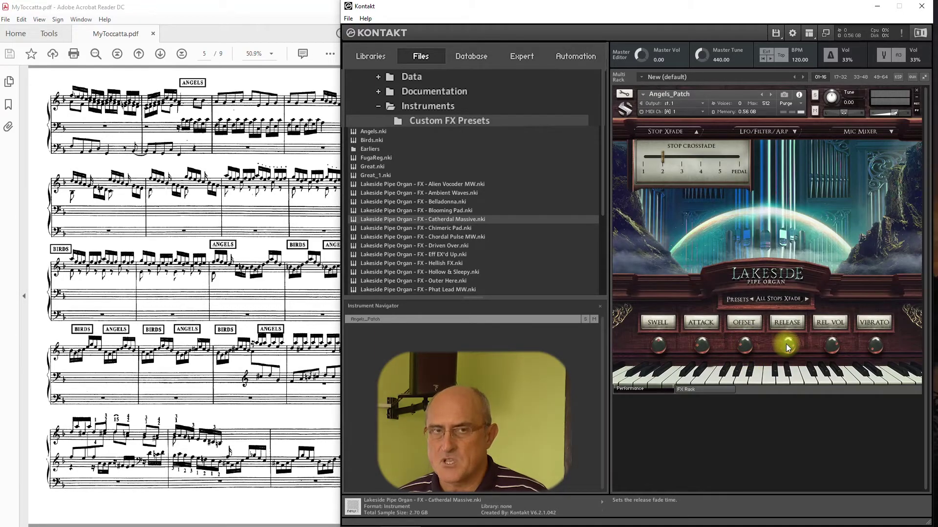
Save Angels_Patch over the existing Angels_Patch.nki, confirming the replacement
click(777, 33)
mouse_move(798, 106)
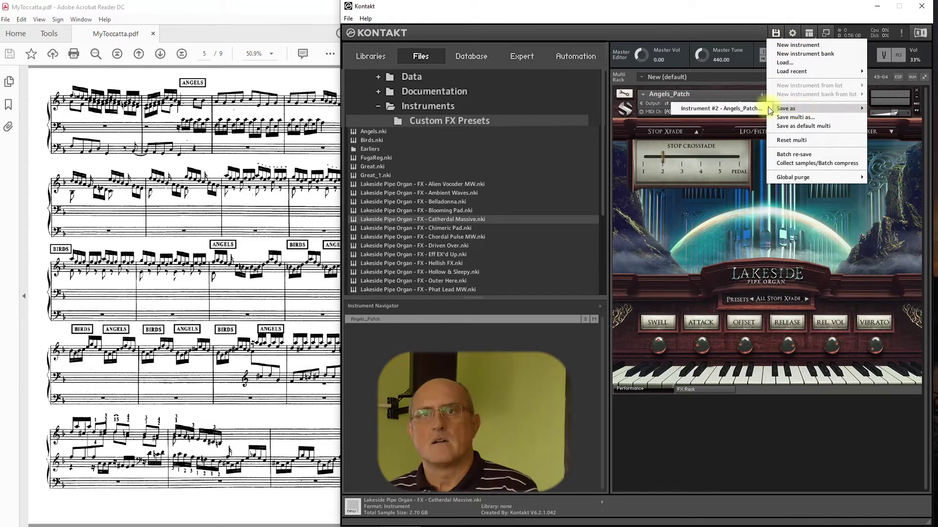
click(734, 109)
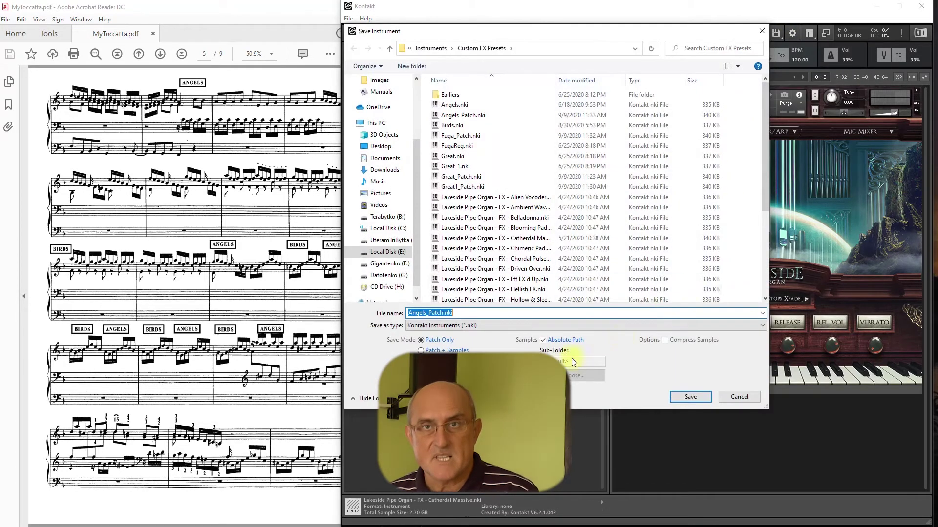
click(685, 397)
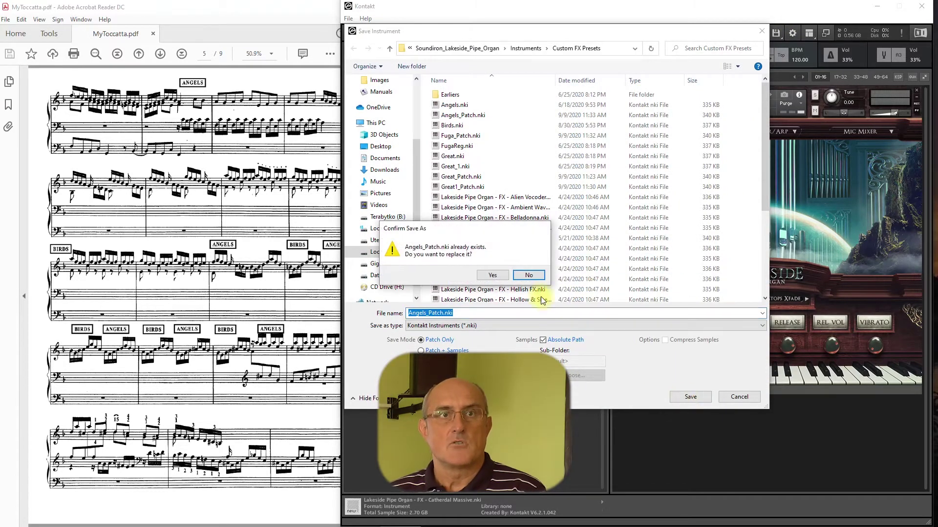
click(491, 277)
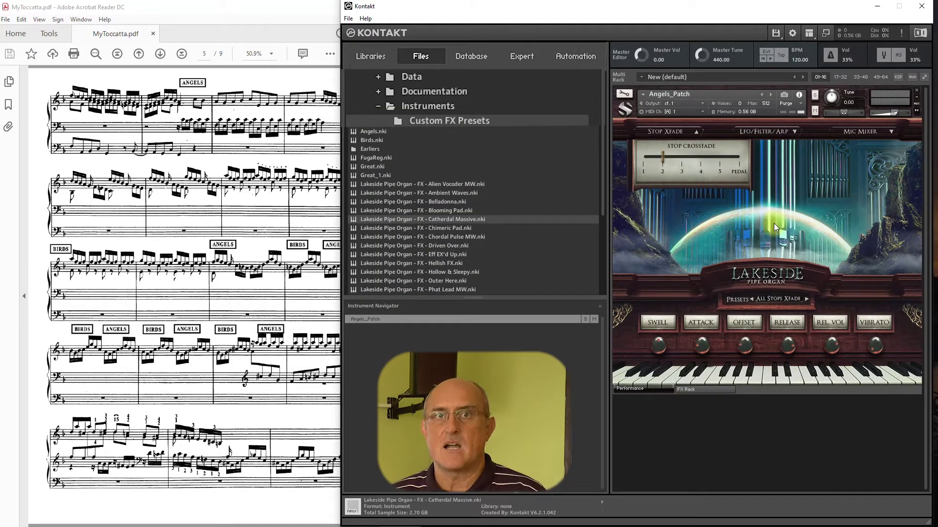
Raise Angels_Patch's MIDI Transpose to 24 in Instrument Options, then return to the performance view
click(629, 93)
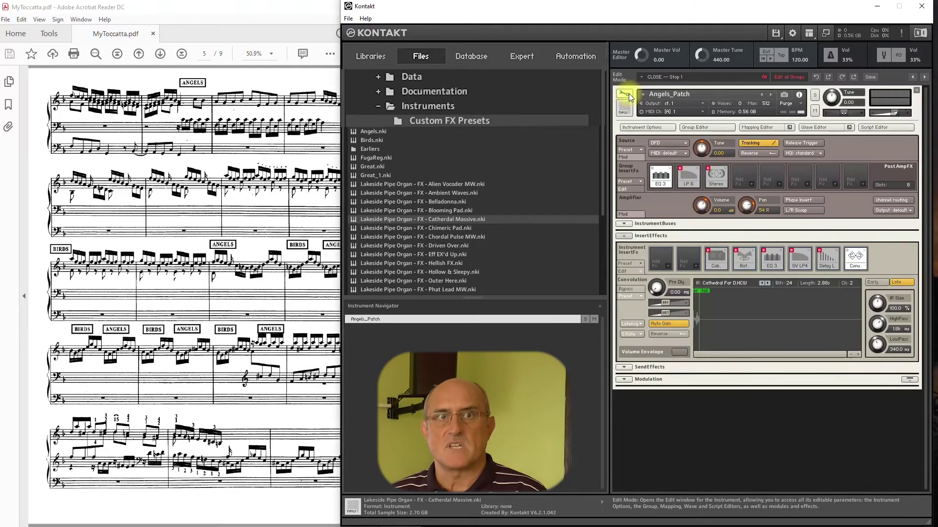
click(634, 126)
drag(579, 239, 578, 202)
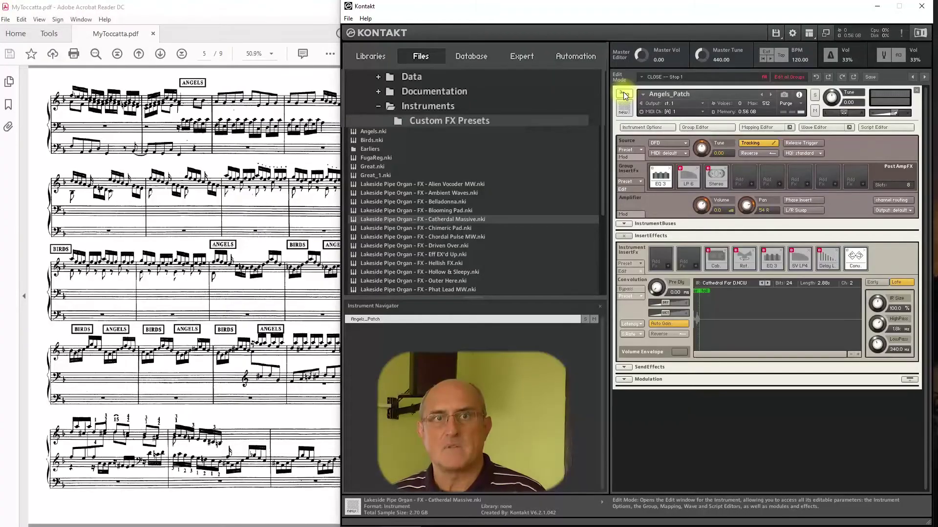
click(624, 95)
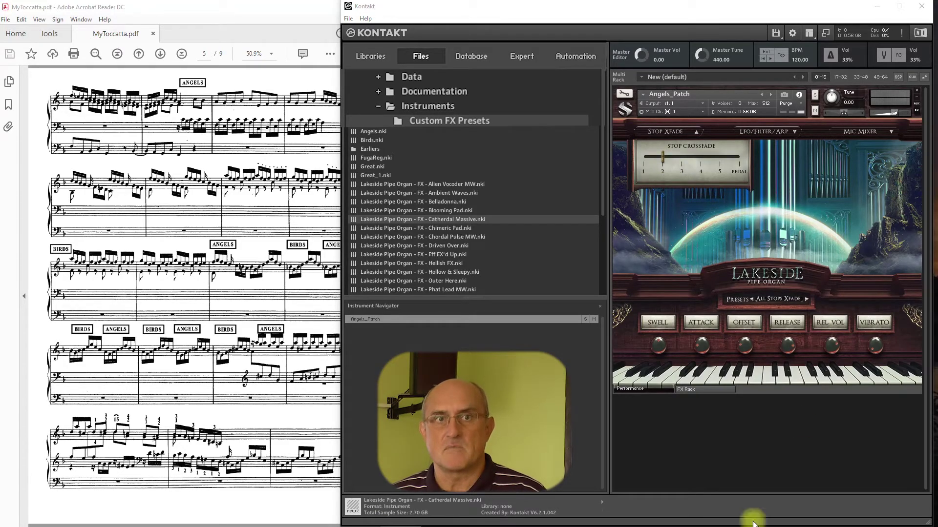
Switch the organ to the Stop 3 preset
click(779, 299)
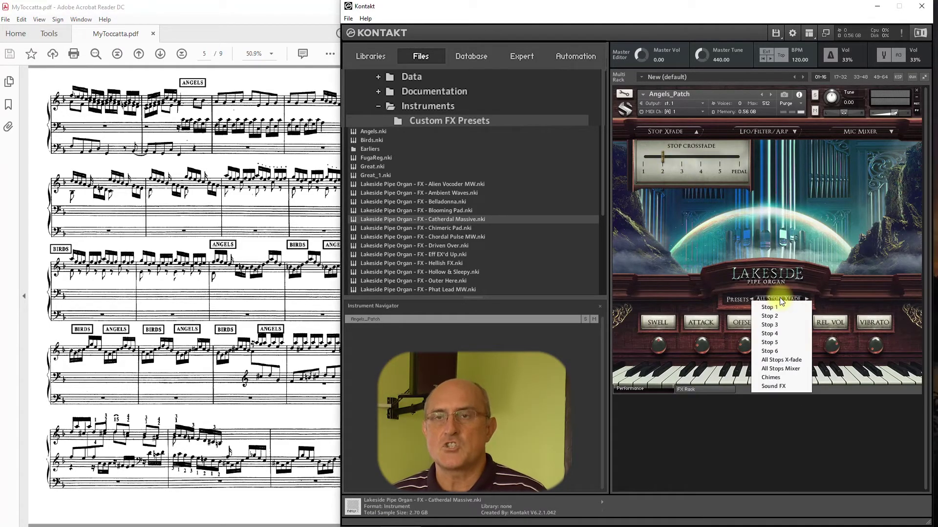
click(779, 325)
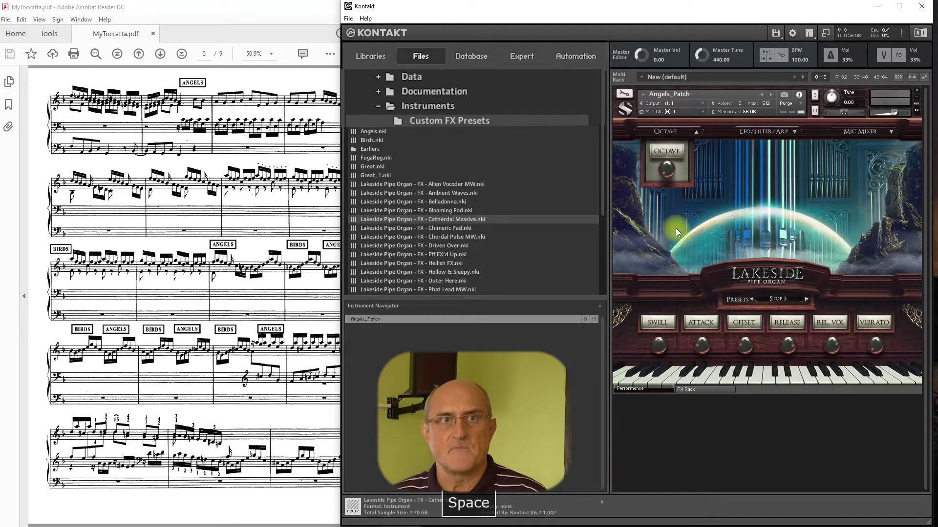
key(space)
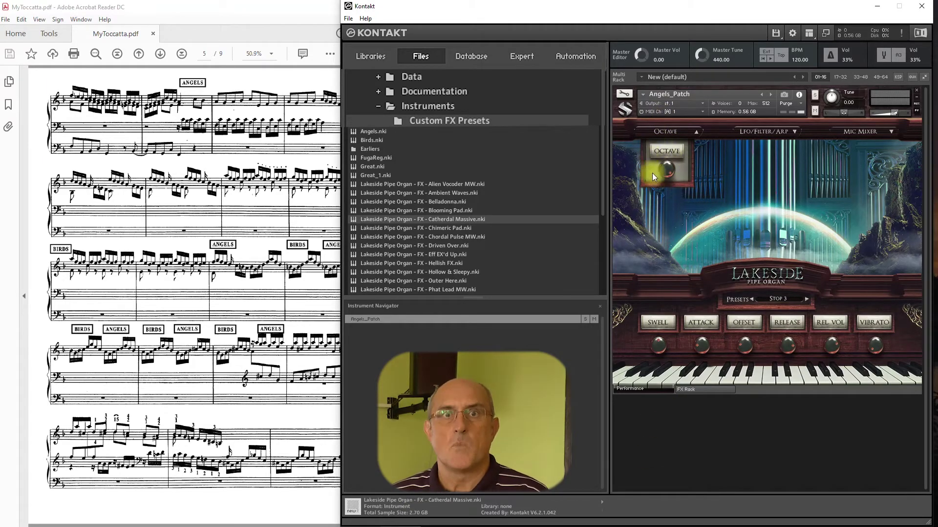
Save the second instrument as Birds_Patch.nki
click(776, 34)
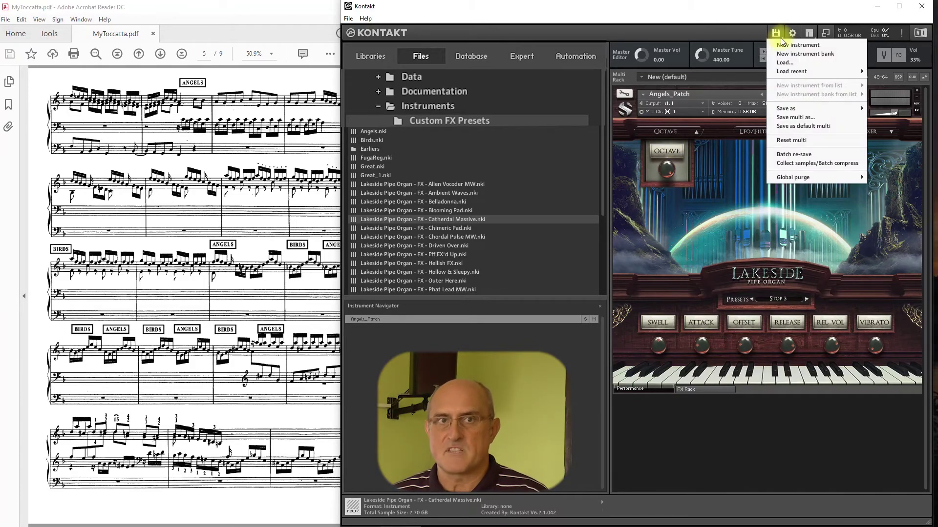
mouse_move(799, 107)
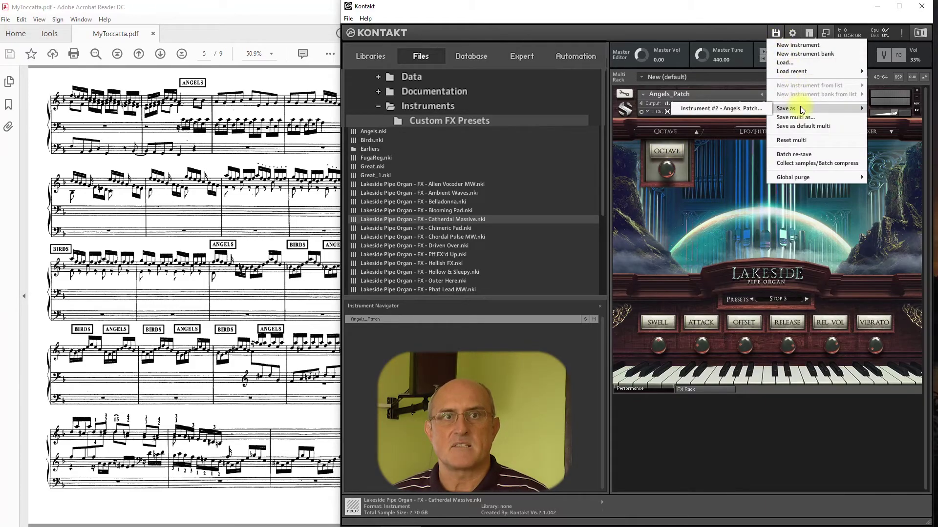
click(744, 108)
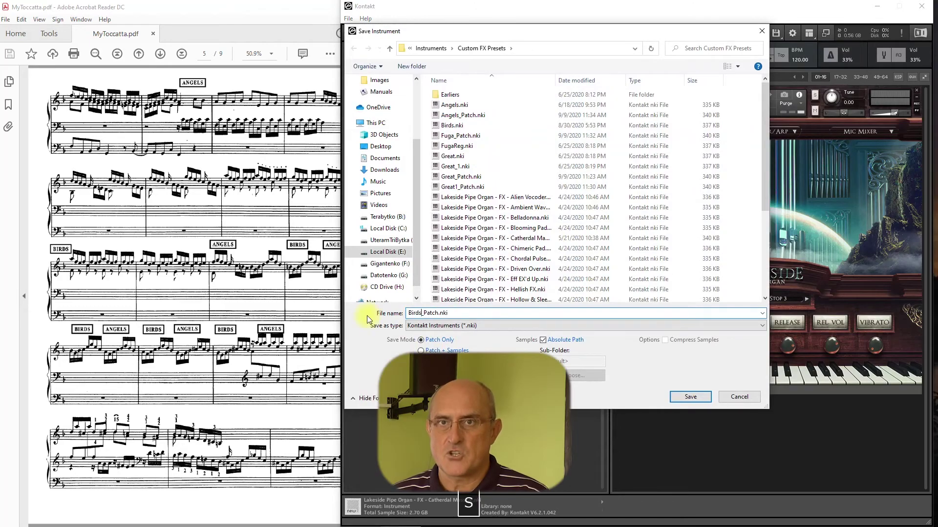
key(Return)
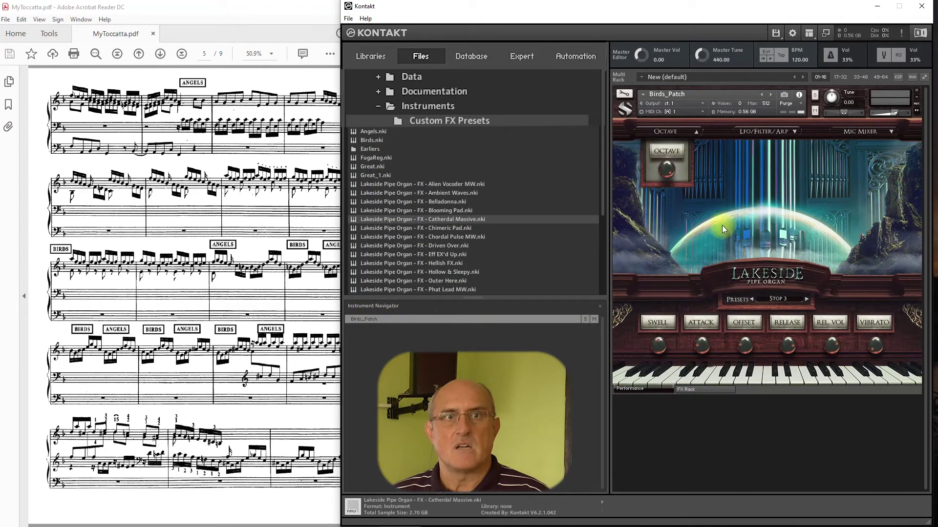
Turn the score to page 6, then bring Kontakt back to the front
click(195, 152)
scroll(195, 153, down, 2)
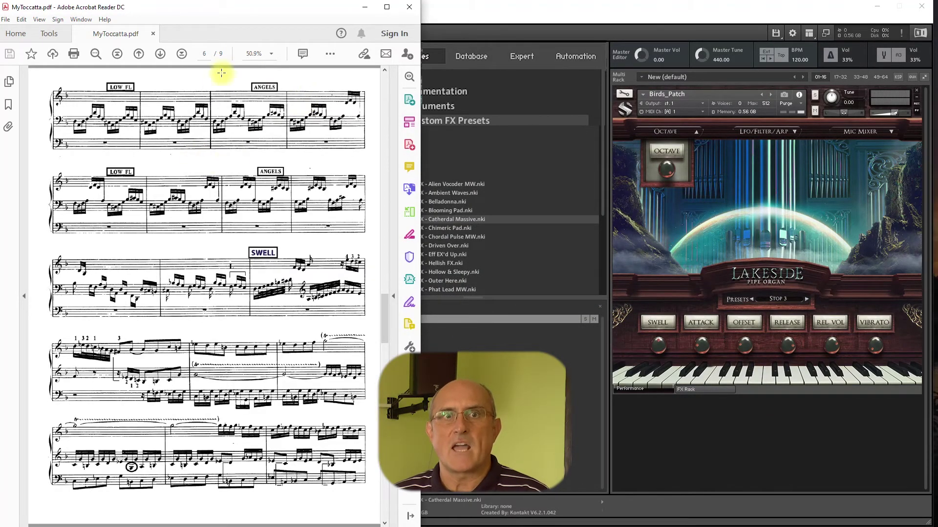
click(593, 10)
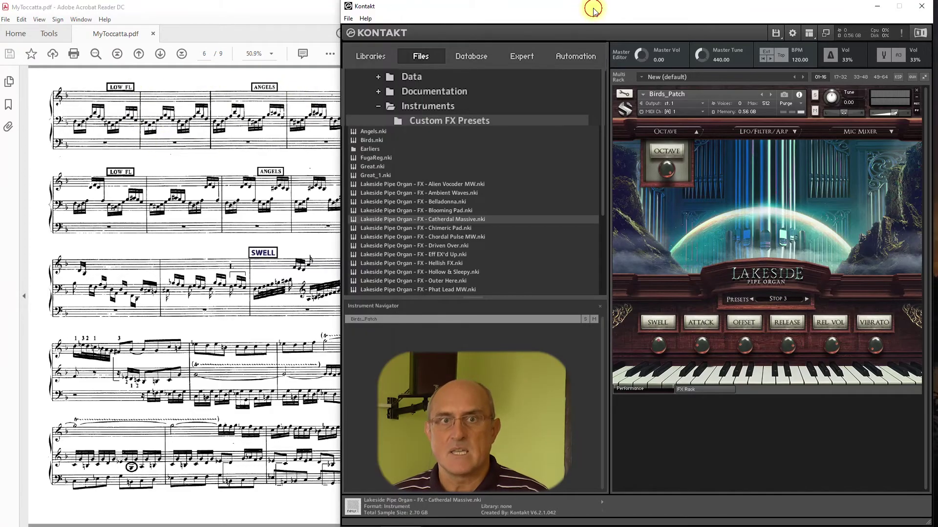
click(778, 34)
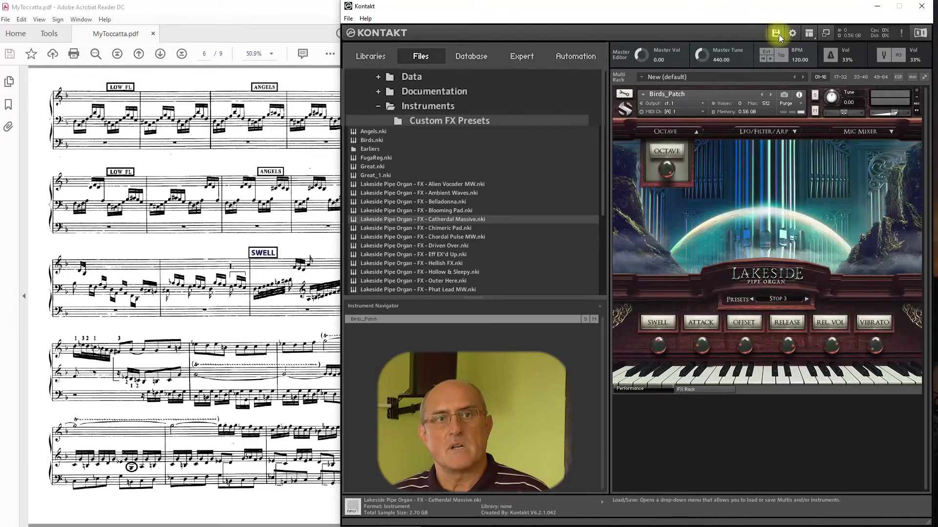
Reload the recent Angels_Patch.nki and switch it to the Stop 1 preset
click(777, 34)
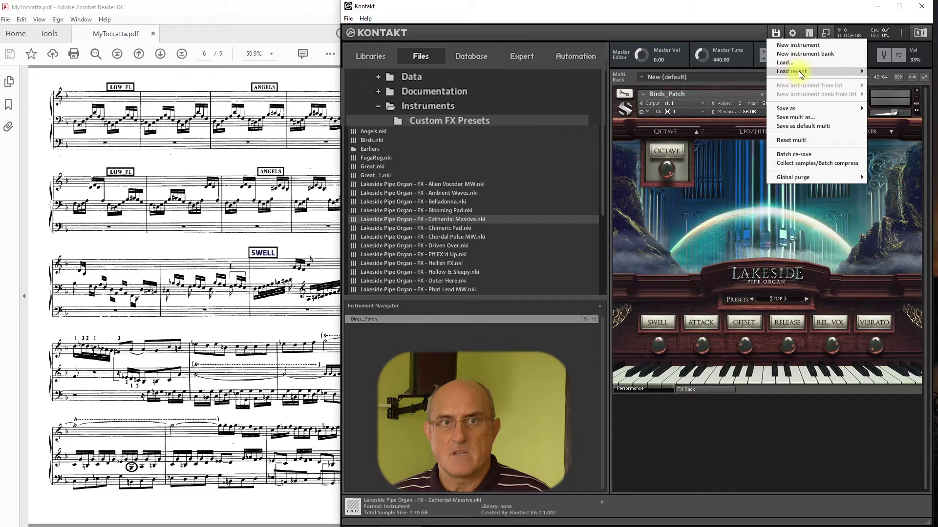
mouse_move(798, 71)
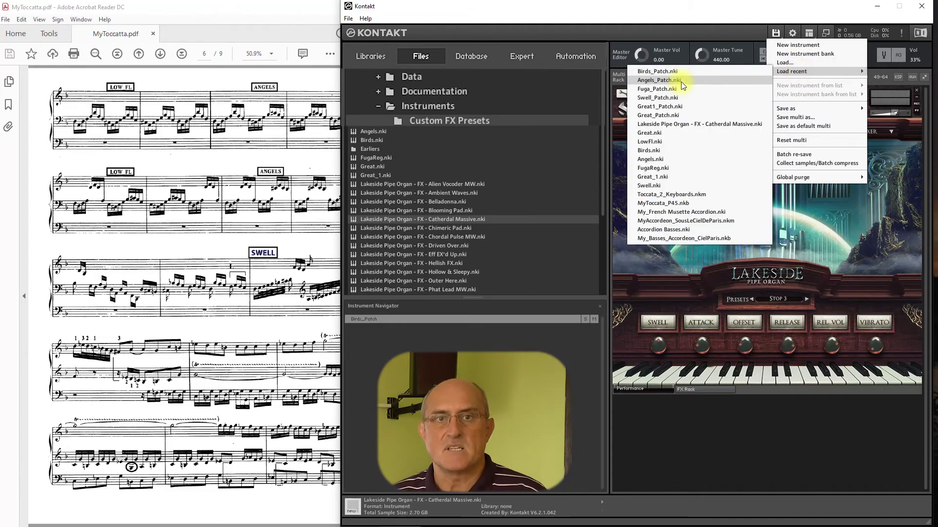
click(681, 81)
click(779, 299)
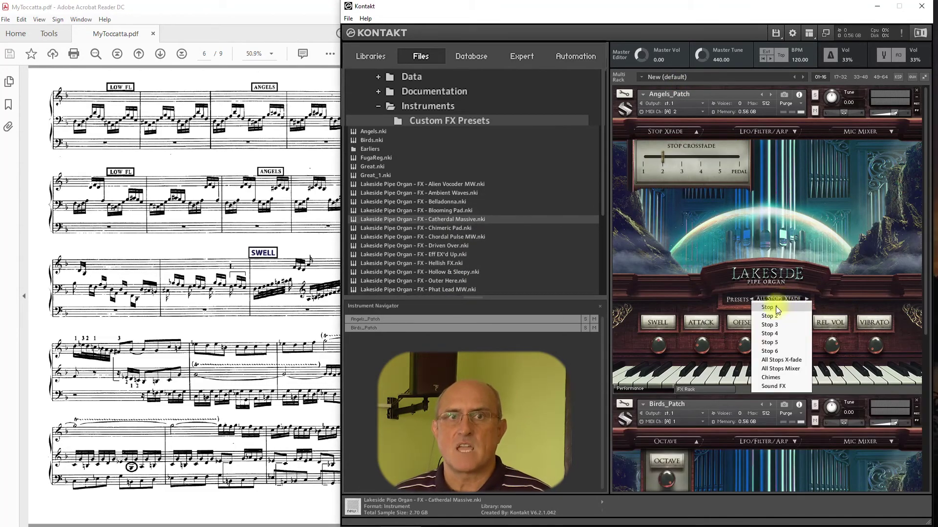
click(776, 306)
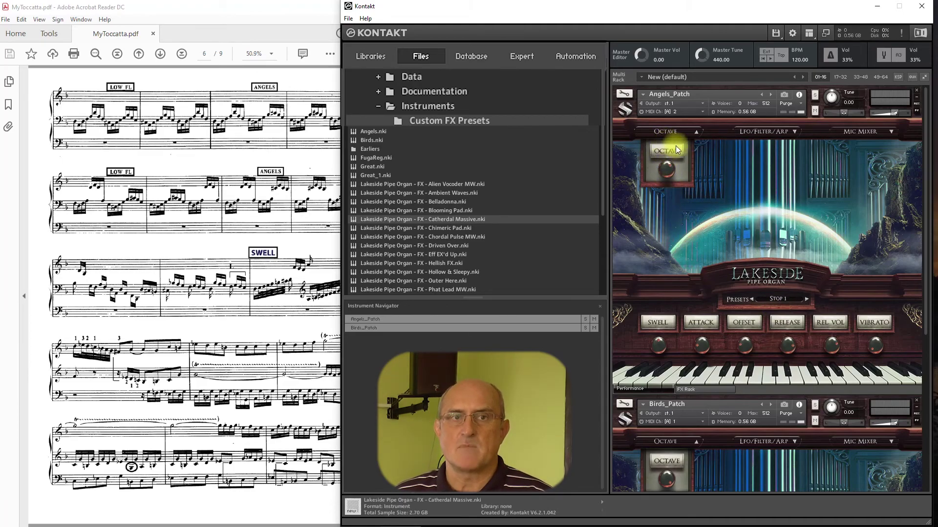
Save the first instrument as LowFl_Patch.nki
click(775, 33)
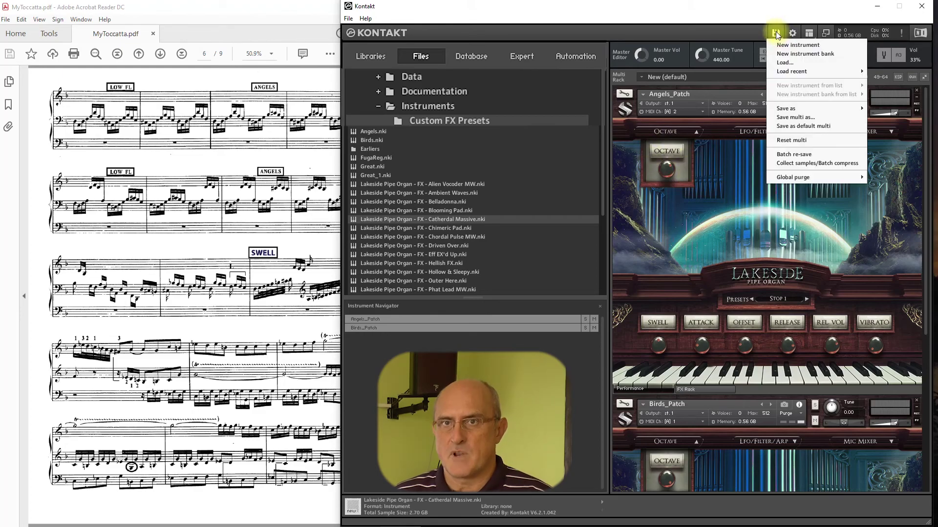
mouse_move(785, 111)
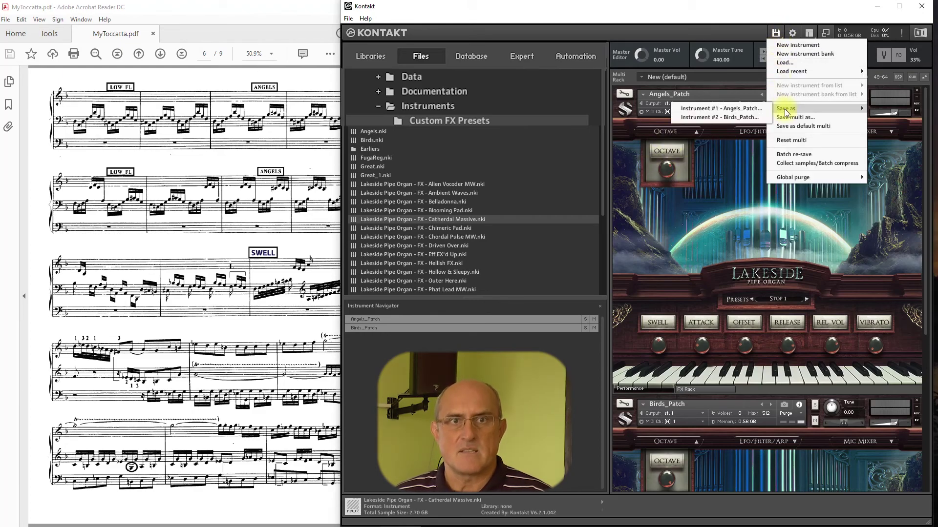
click(738, 112)
drag(428, 312, 359, 312)
text(Low)
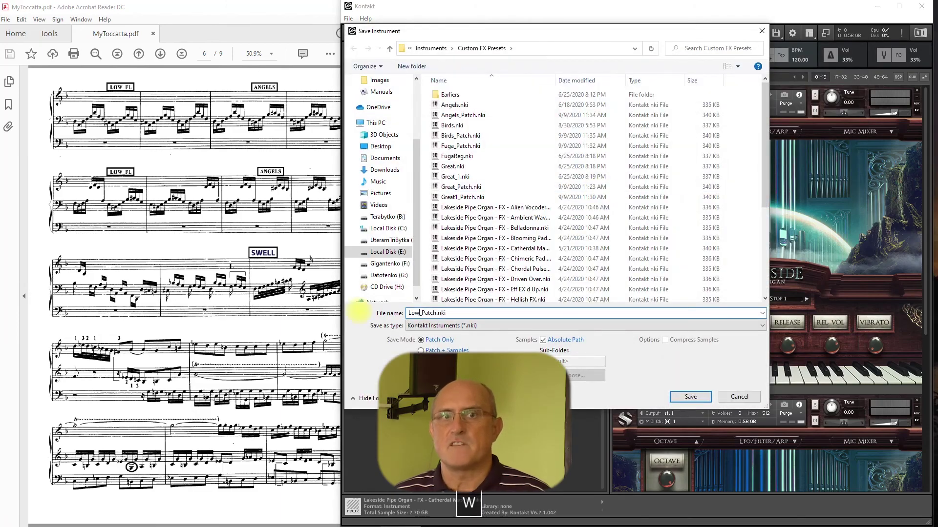
text(Fl)
key(Return)
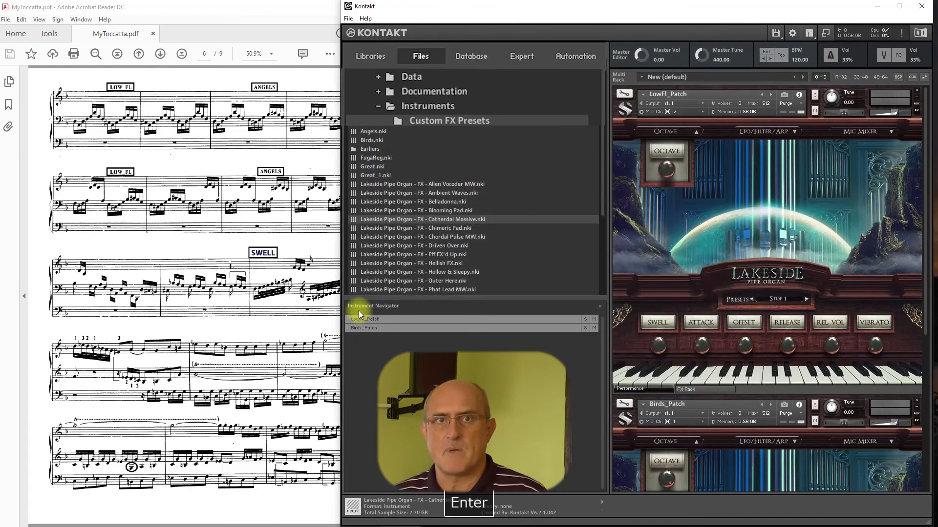
key(space)
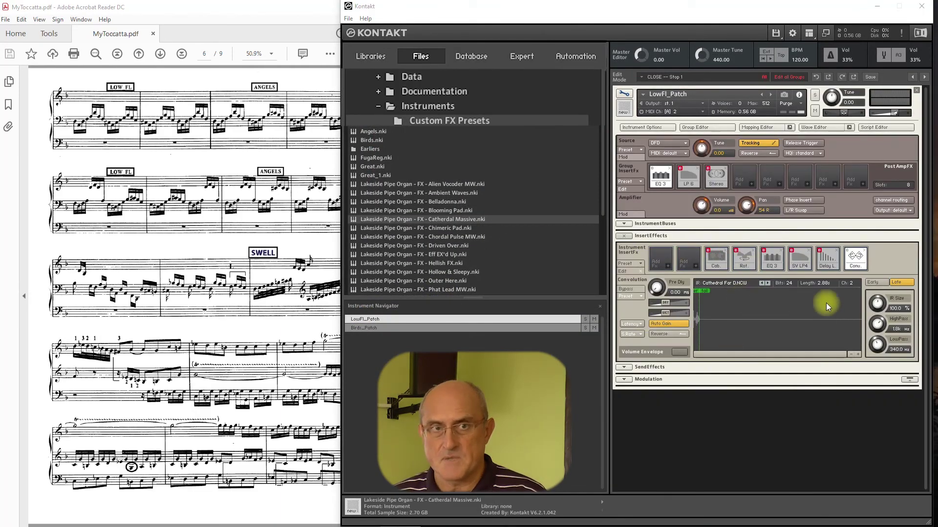